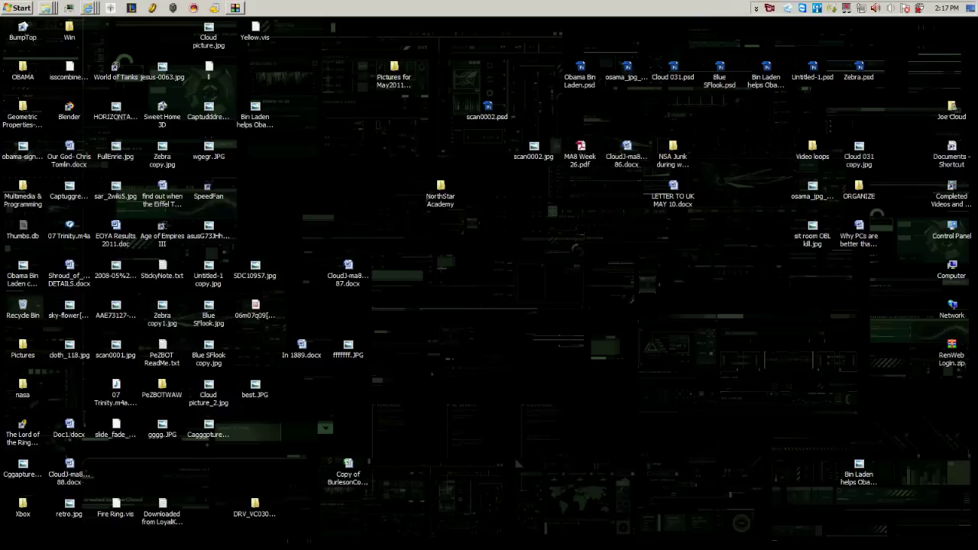
Step: Paste the FileFront download address into a new Notepad note, then discard it unsaved
click(28, 13)
text(n)
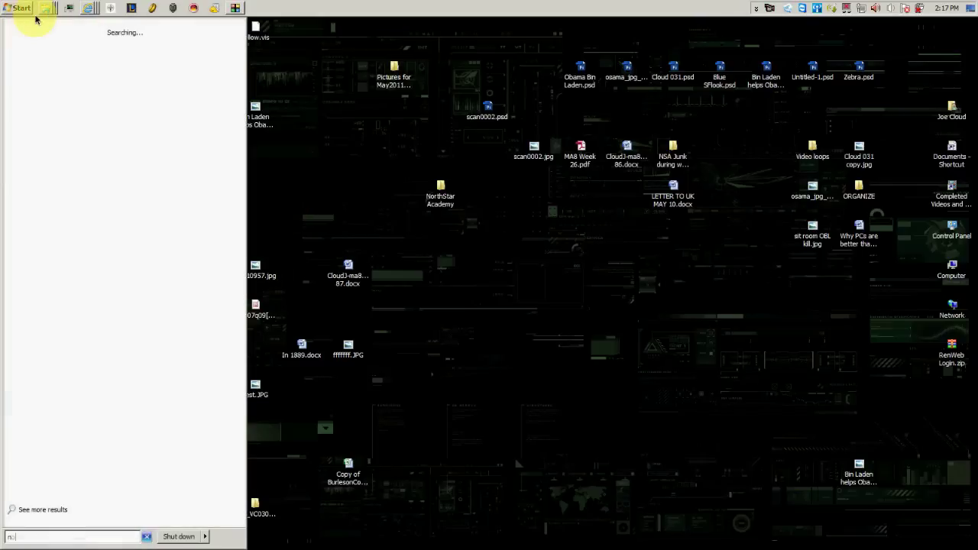
text(otepad)
key(Return)
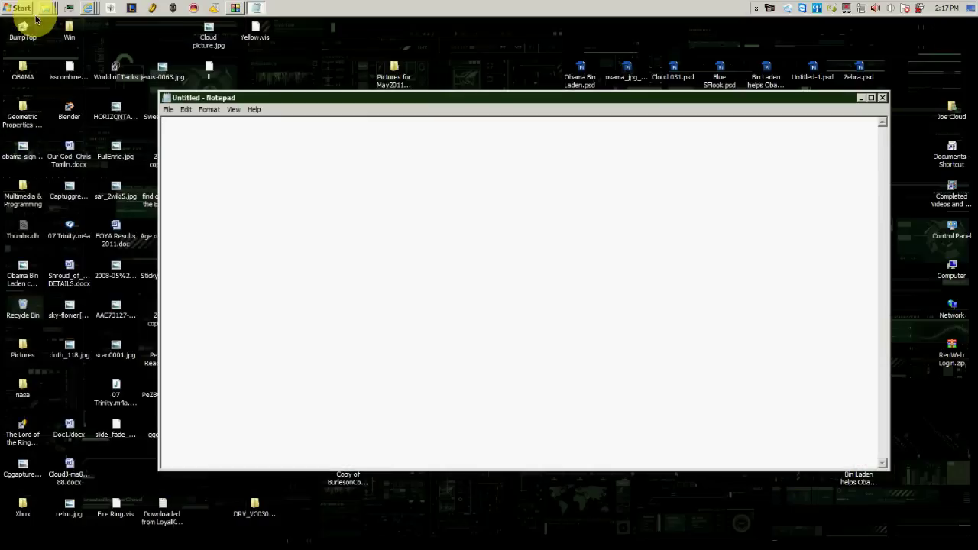
text(http://battlefield2.filefront.com/file/Battlefield_2_Editor;64087)
drag(562, 125, 177, 111)
click(239, 158)
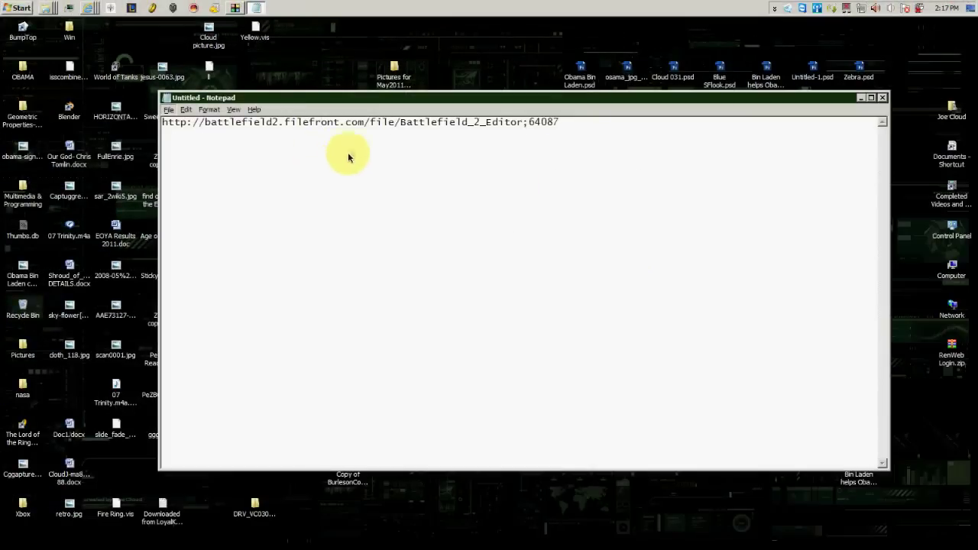
drag(360, 100, 322, 80)
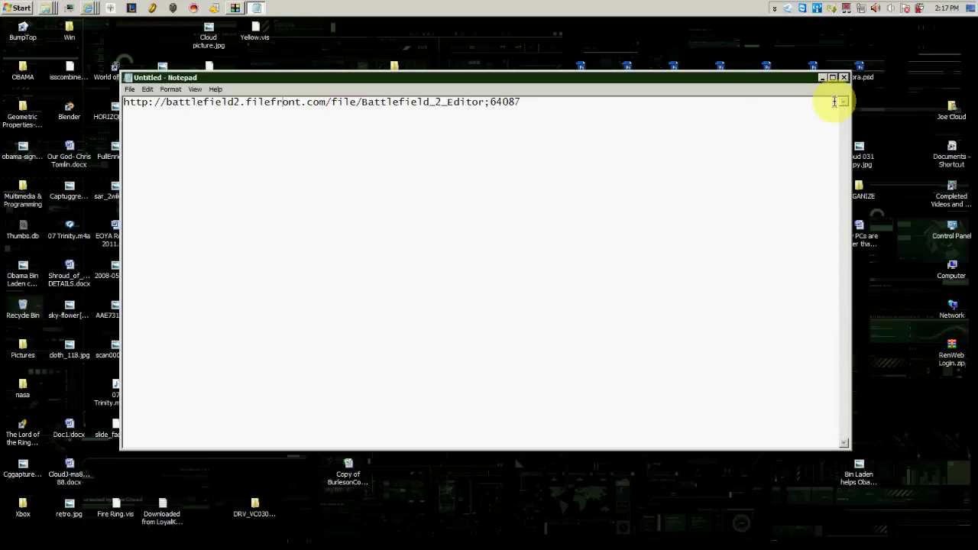
click(843, 79)
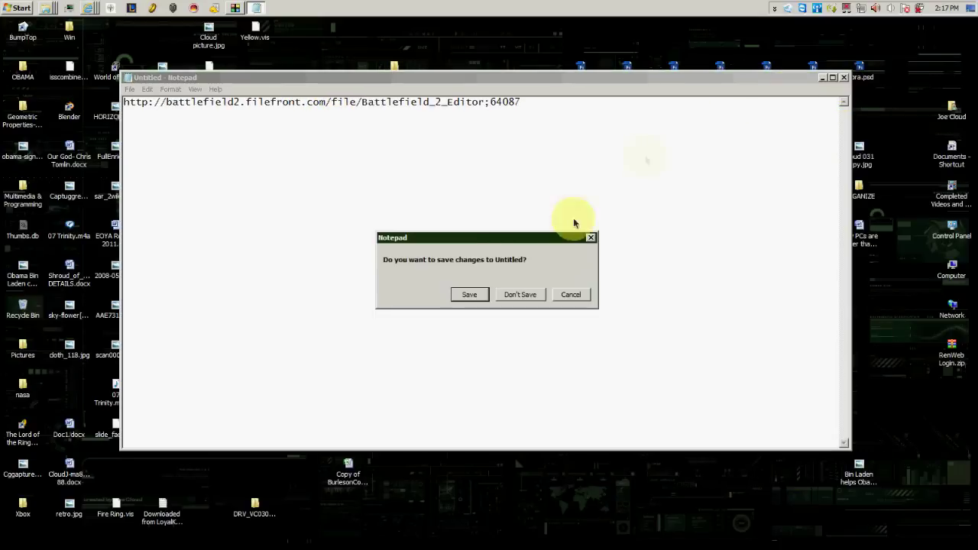
click(517, 292)
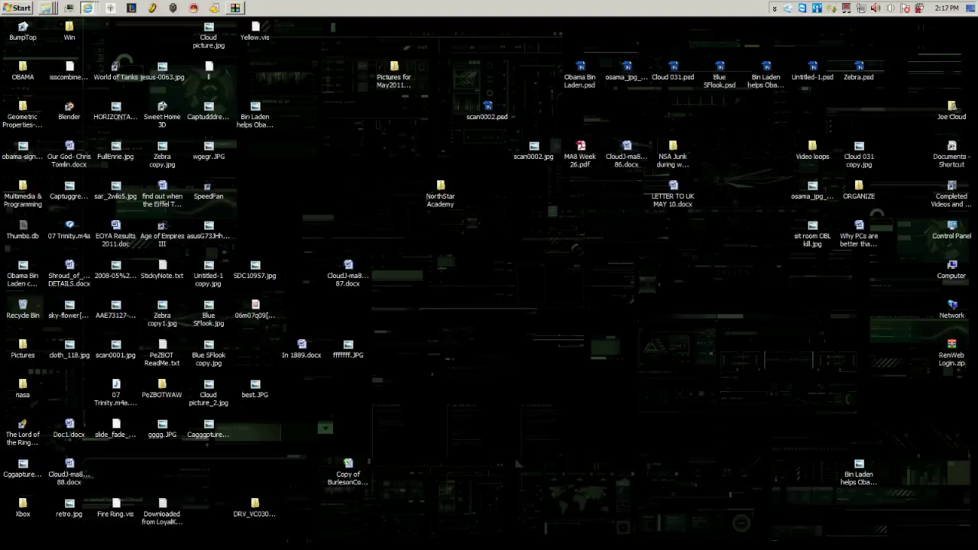
Step: Back in Internet Explorer, follow the FileFront page's 'Download Battlefield 2 Editor!' link
key(alt+Tab)
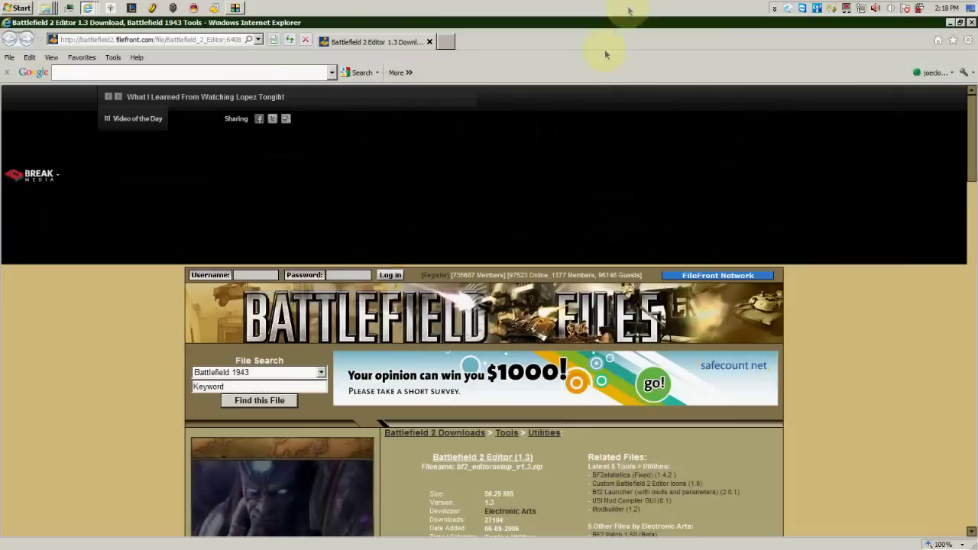
scroll(484, 206, down, 1)
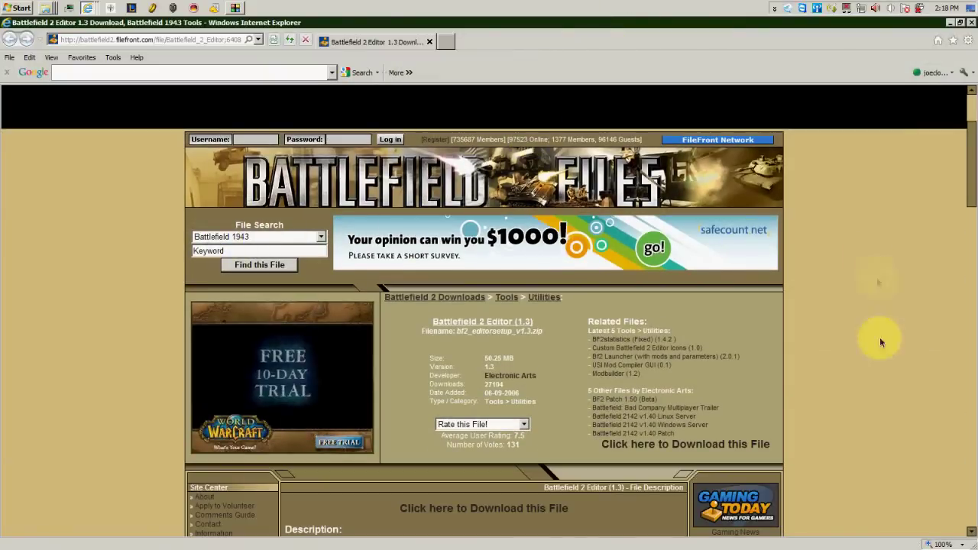
scroll(581, 328, down, 1)
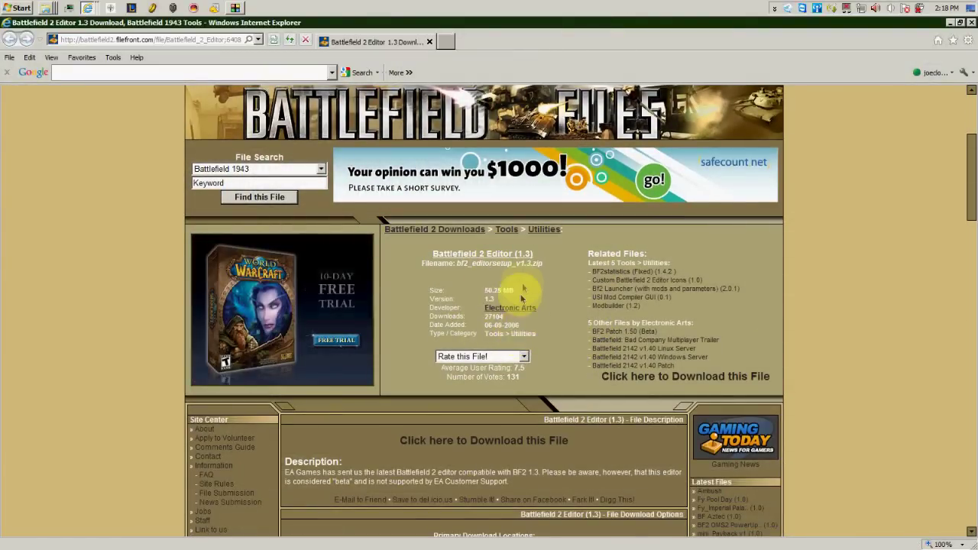
scroll(515, 282, down, 1)
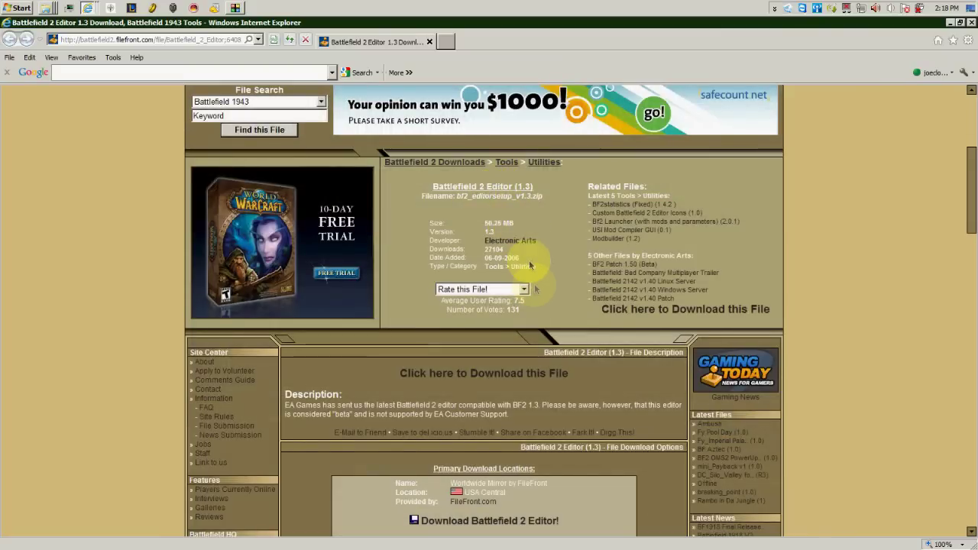
scroll(558, 256, down, 3)
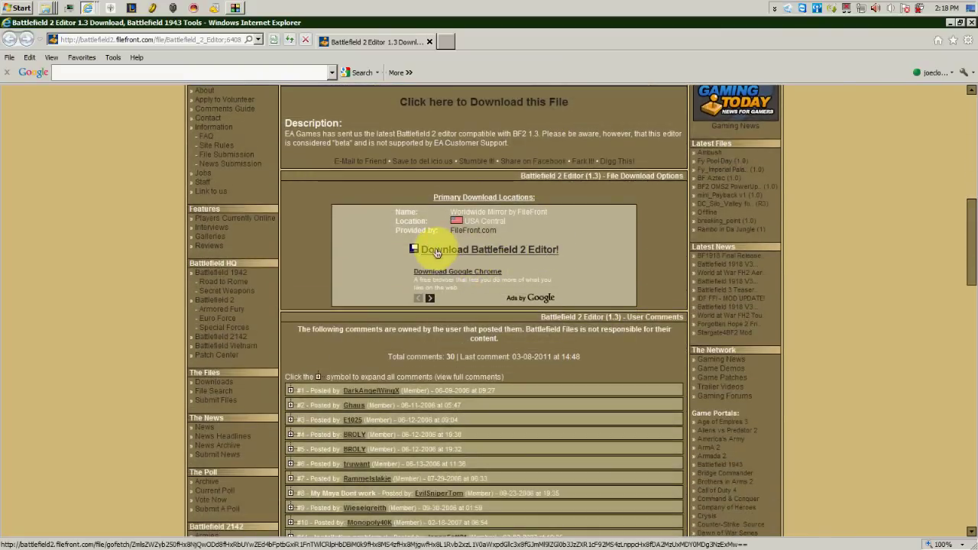
click(473, 252)
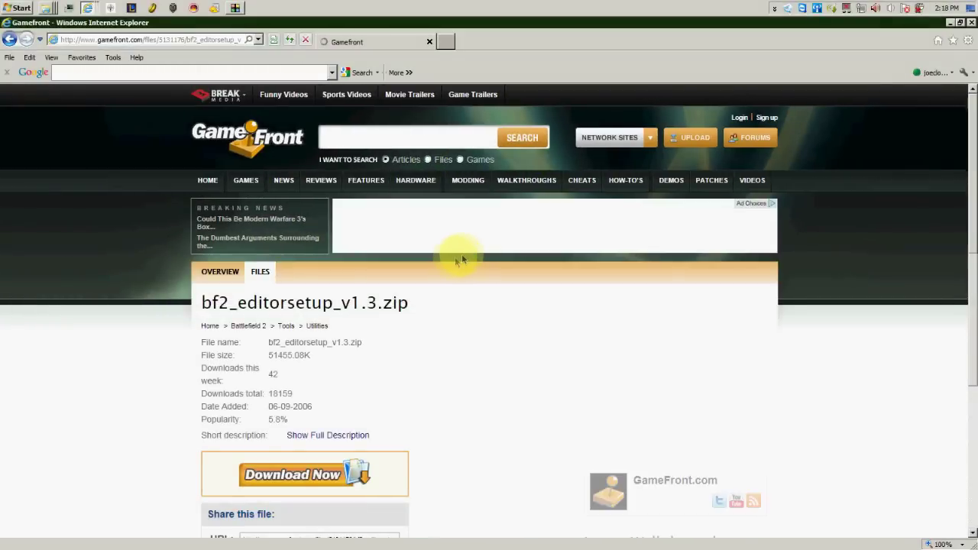
Step: Choose Download Now on the GameFront page for bf2_editorsetup_v1.3.zip (50.2 MB)
scroll(451, 266, down, 2)
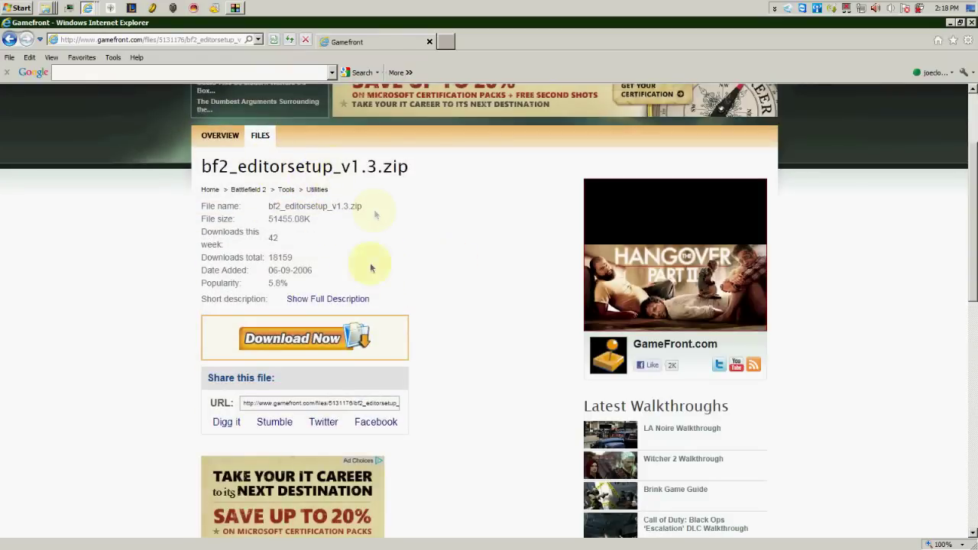
click(296, 336)
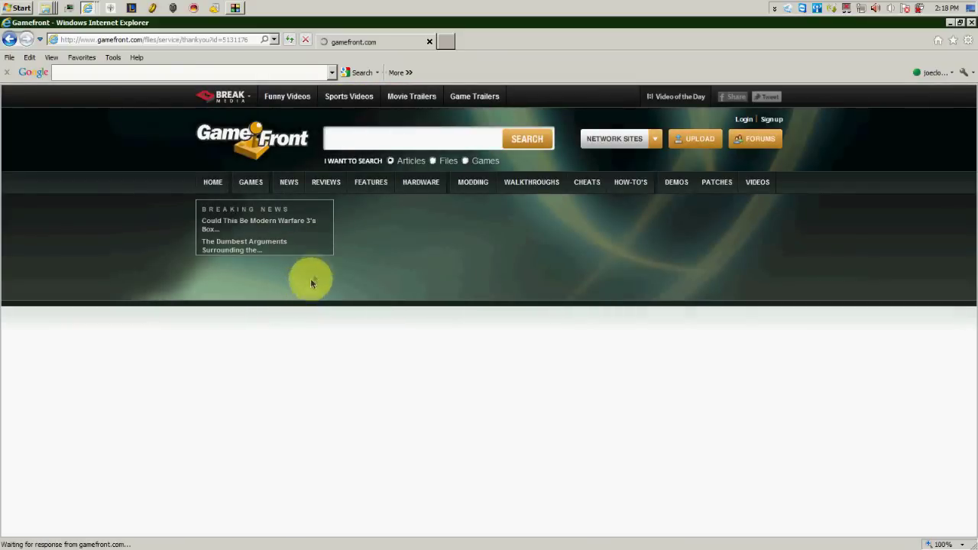
scroll(313, 321, down, 3)
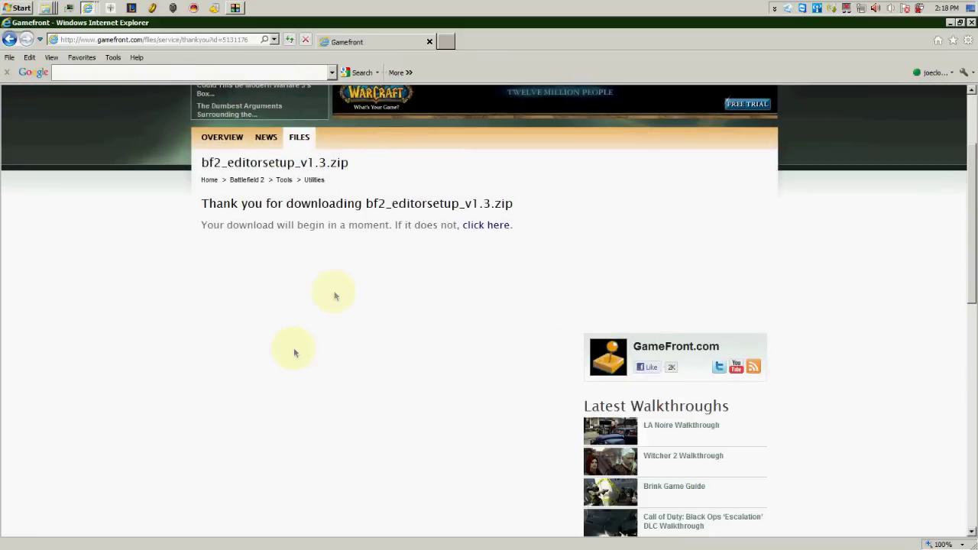
scroll(412, 241, up, 2)
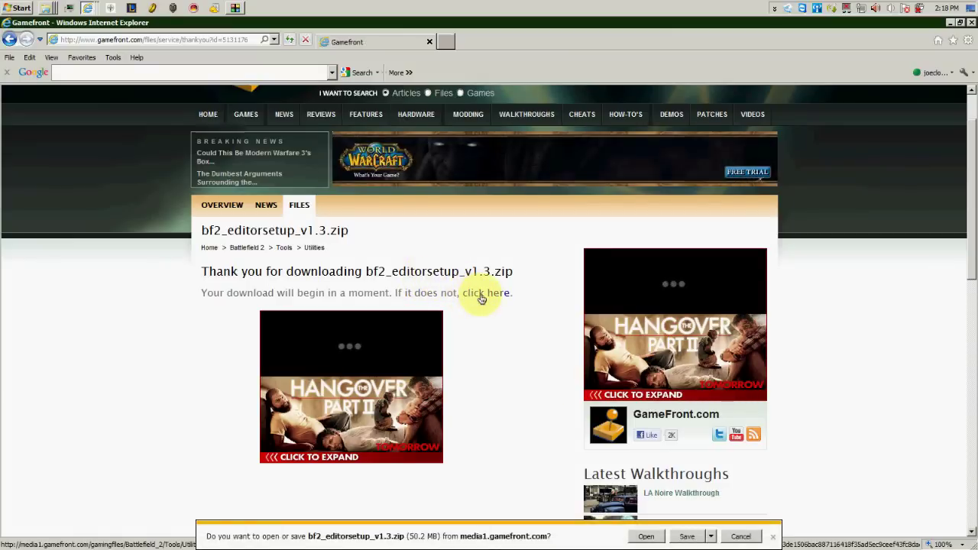
Step: Save bf2_editorsetup_v1.3.zip to the Desktop via Save as, then minimise Internet Explorer
click(711, 536)
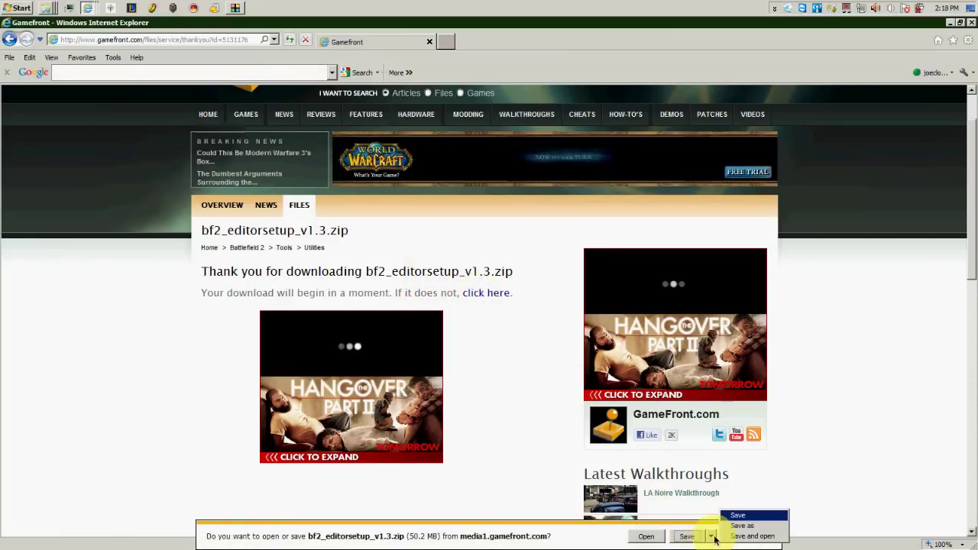
click(737, 527)
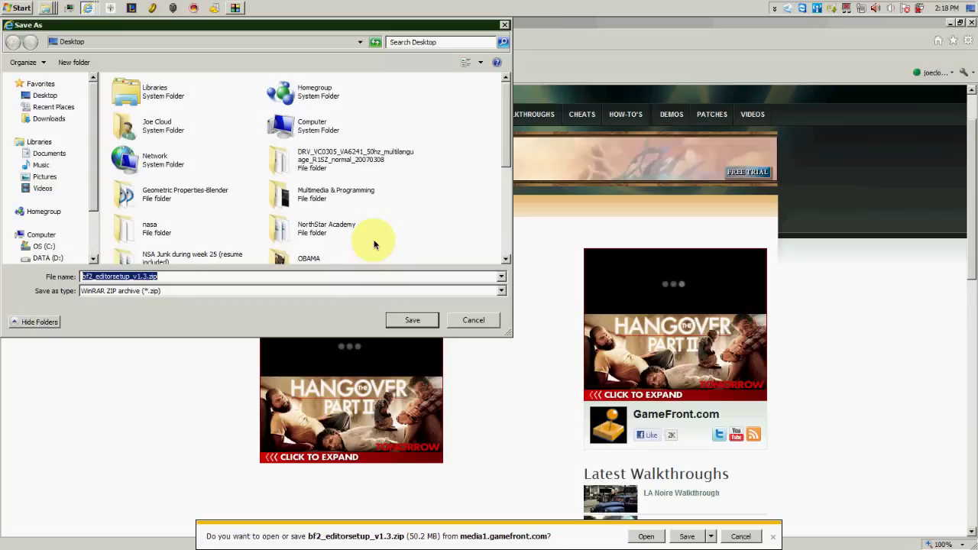
click(413, 321)
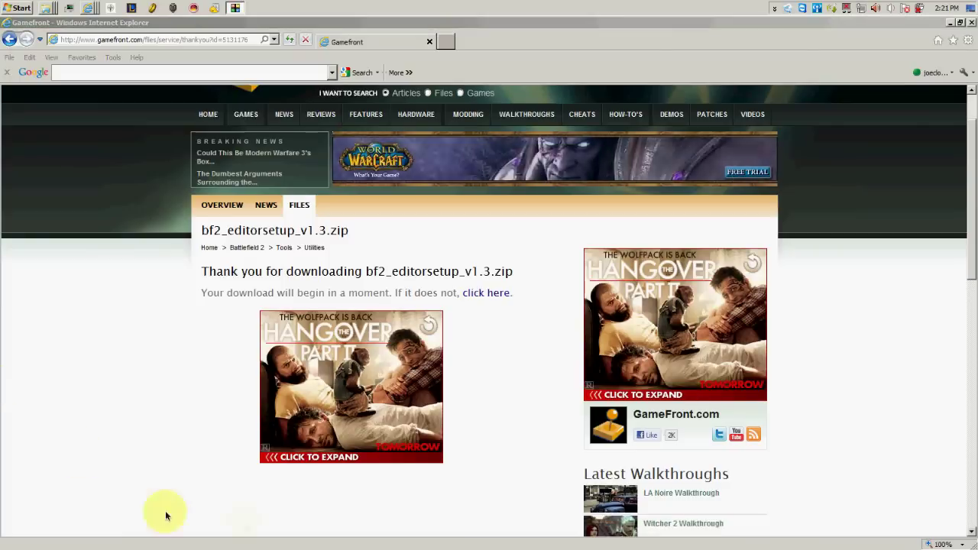
click(92, 10)
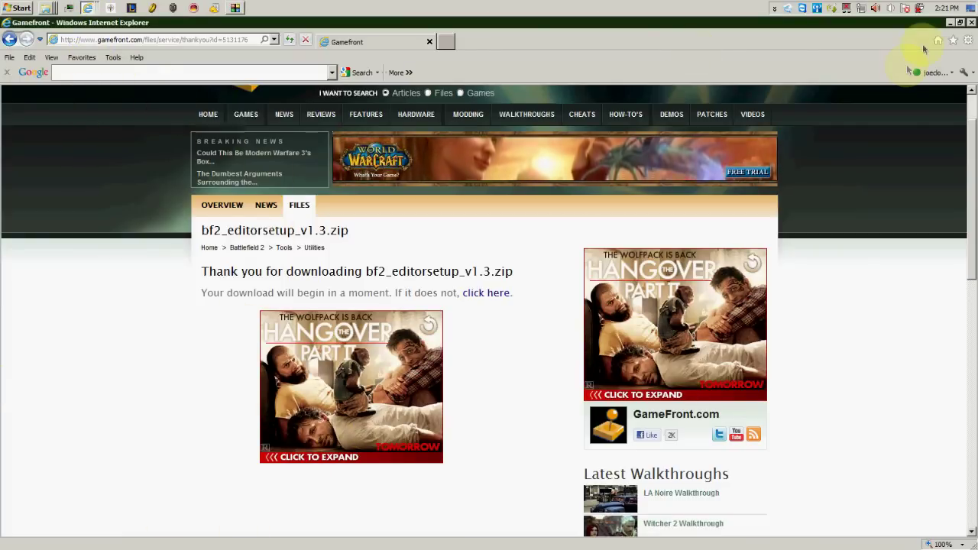
click(938, 22)
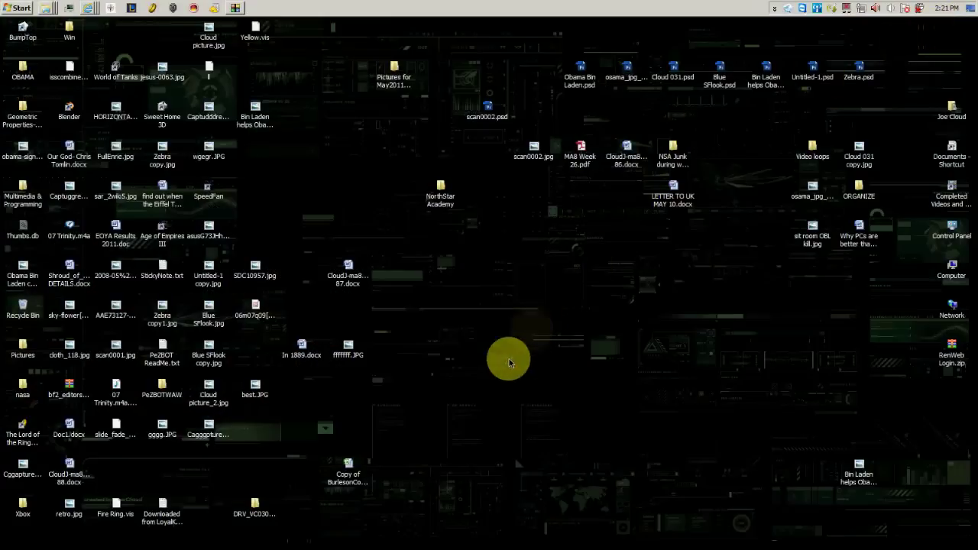
Step: Move the bf2_editorsetup_v1.3.zip icon to mid-desktop and open it in WinRAR
drag(69, 397, 588, 305)
drag(572, 361, 521, 318)
double_click(589, 315)
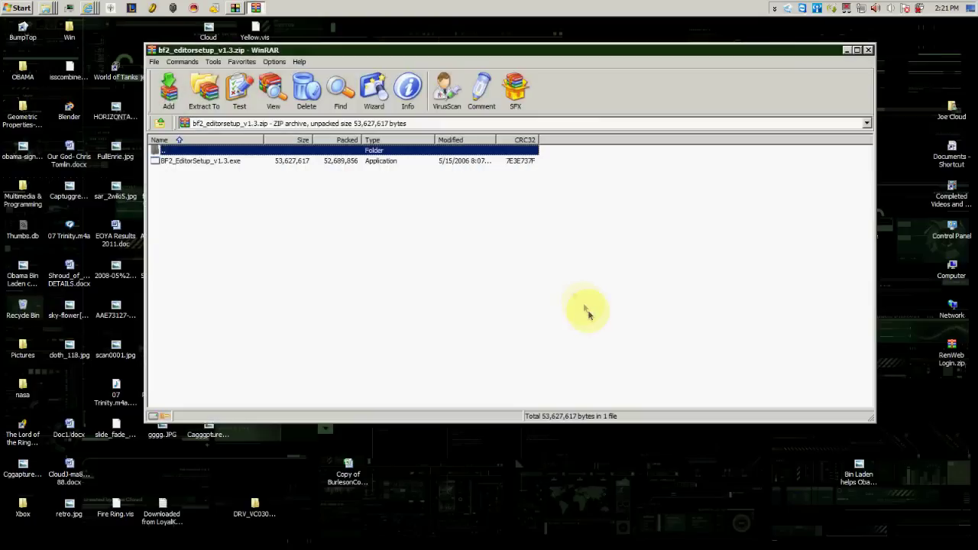
drag(416, 50, 424, 90)
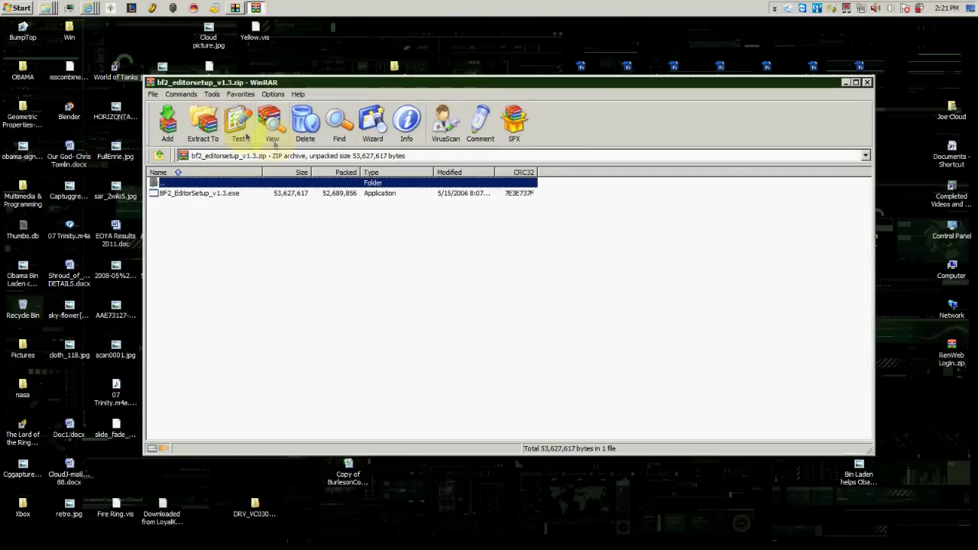
Step: Extract BF2_EditorSetup_v1.3.exe to the Desktop and close the archive window
click(203, 130)
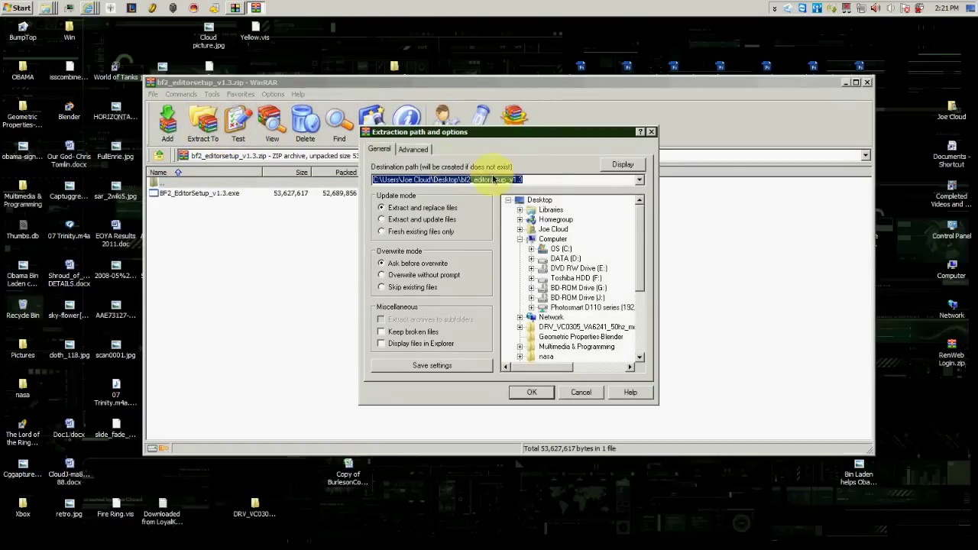
click(539, 200)
click(531, 392)
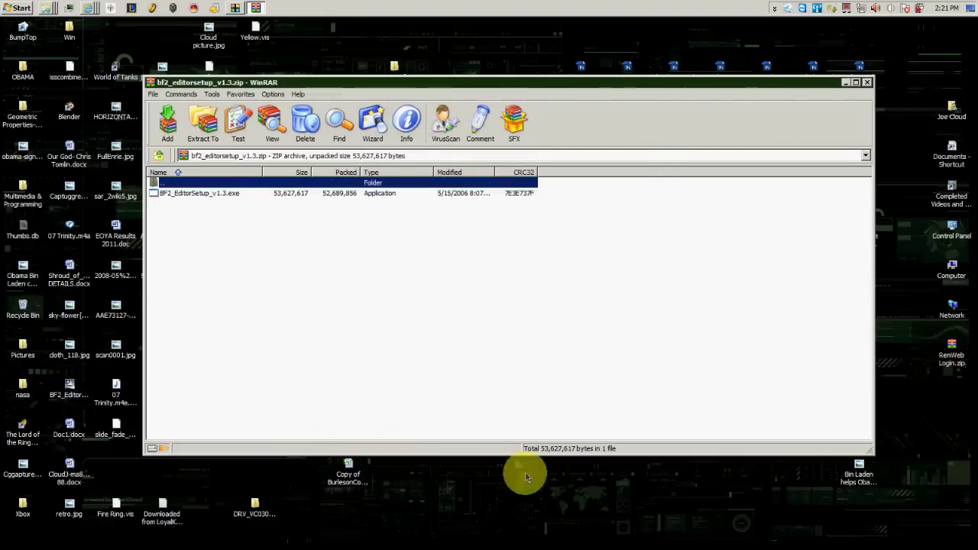
click(866, 82)
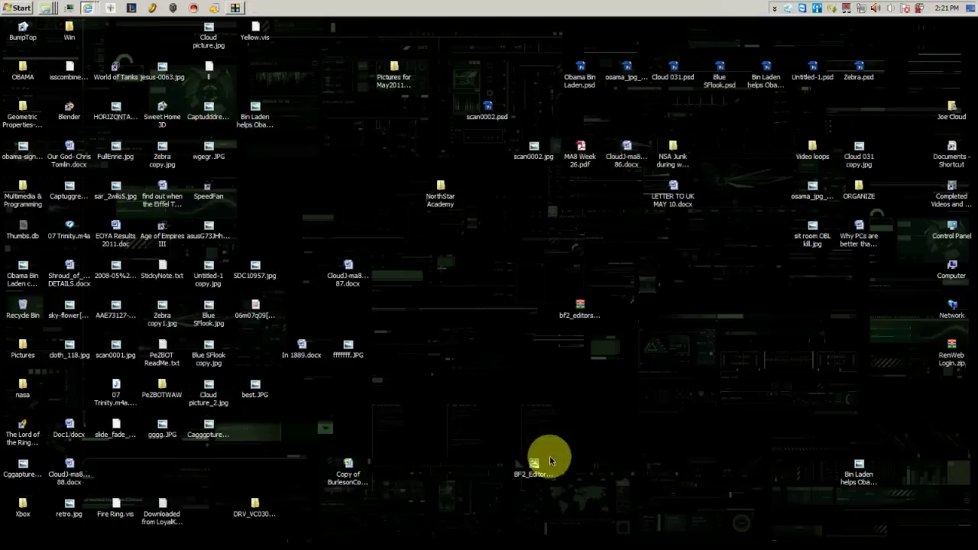
Step: Place BF2_EditorSetup_v1.3.exe mid-desktop apart from the zip and bring up its shortcut menu
drag(550, 461, 753, 356)
click(535, 317)
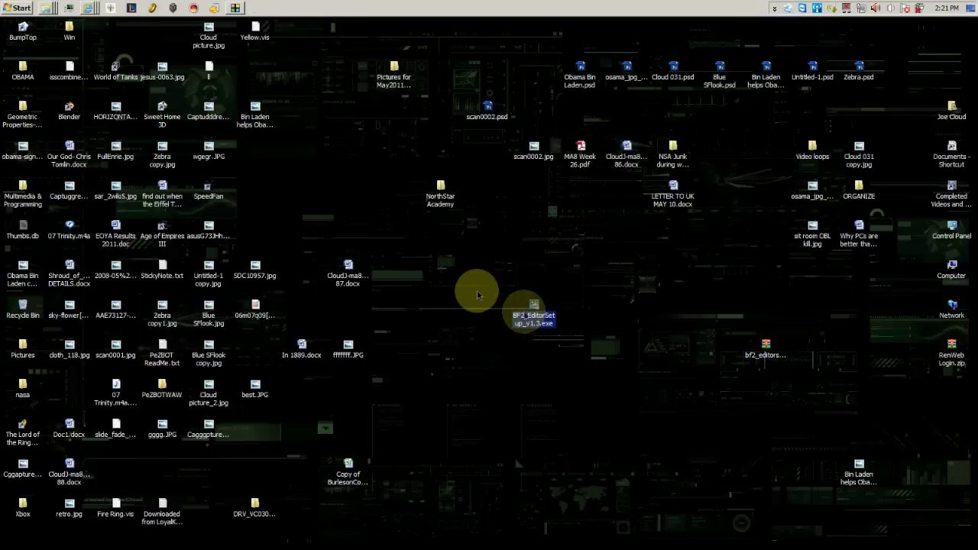
double_click(535, 306)
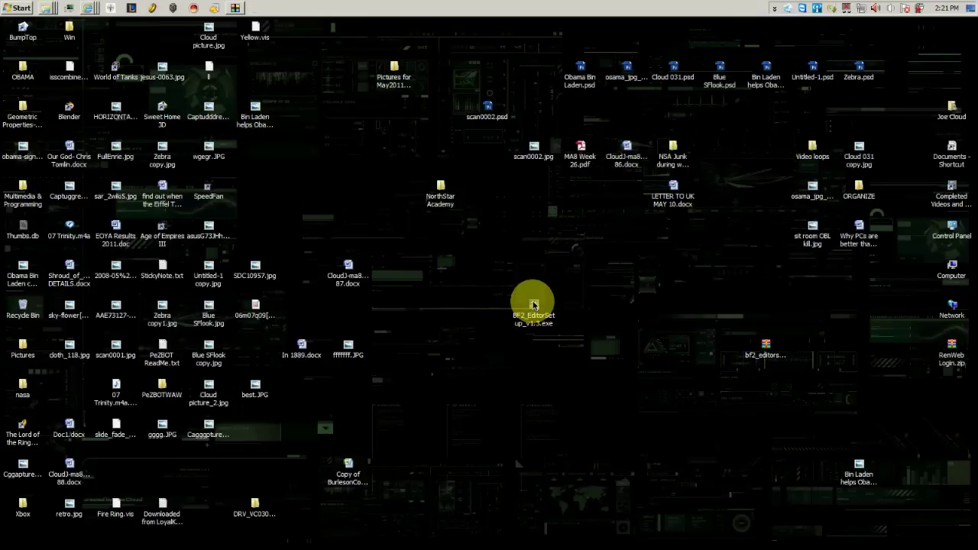
right_click(533, 305)
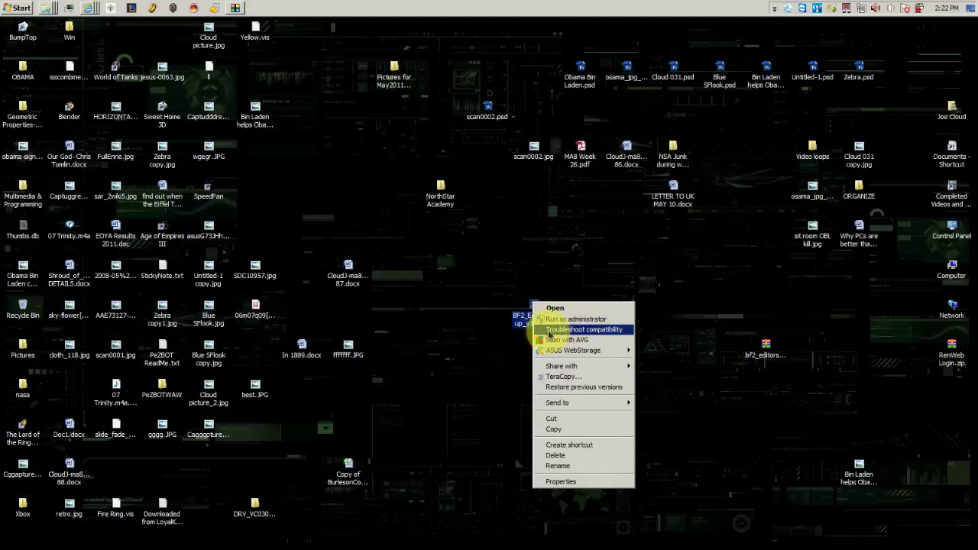
Step: Troubleshoot the setup's compatibility and launch it with the recommended Windows XP (SP2) settings
click(611, 334)
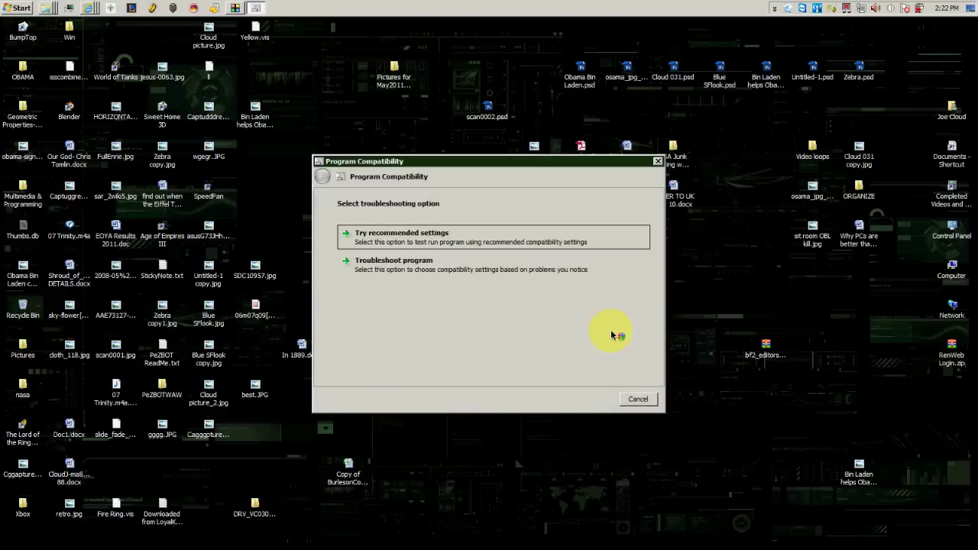
click(413, 234)
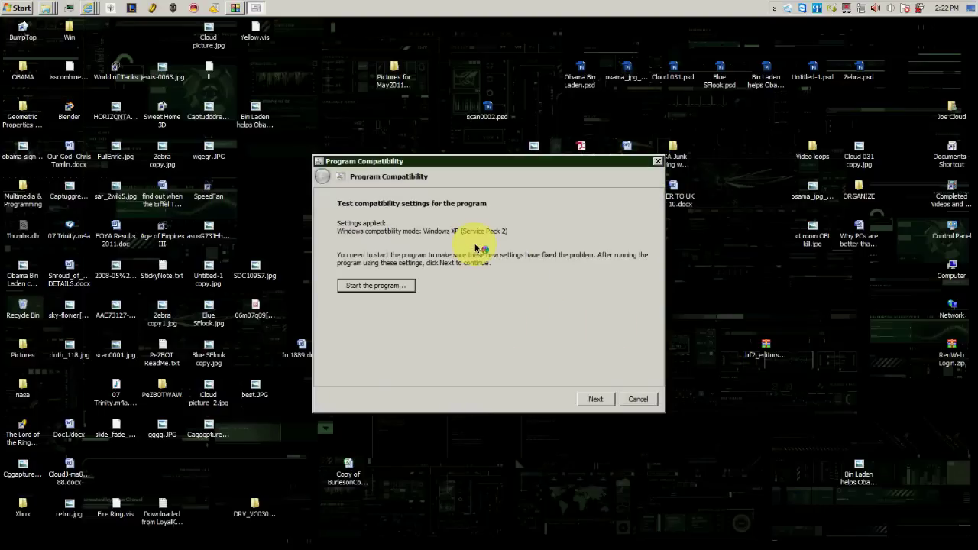
click(376, 286)
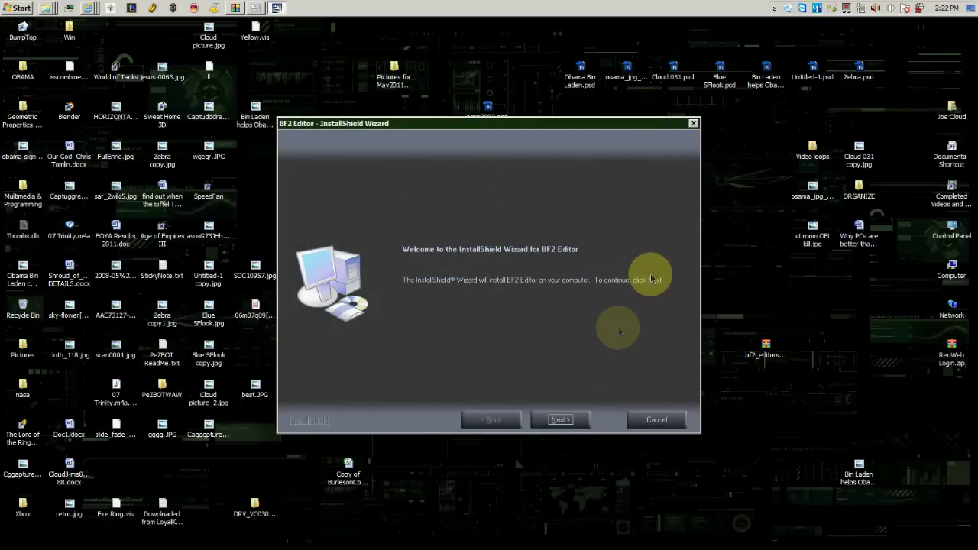
Step: Install BF2 Editor through the InstallShield Wizard, accepting the licence agreement
click(562, 419)
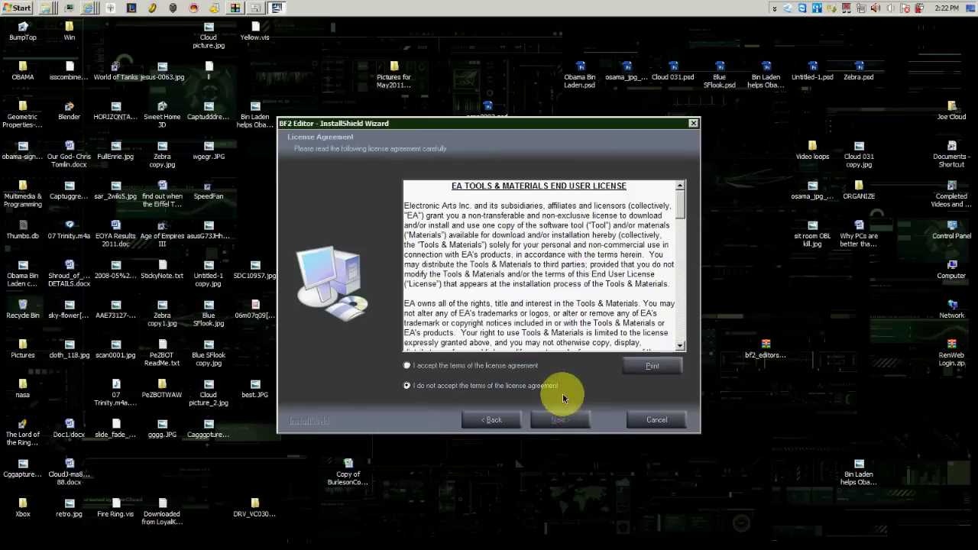
click(407, 365)
click(562, 417)
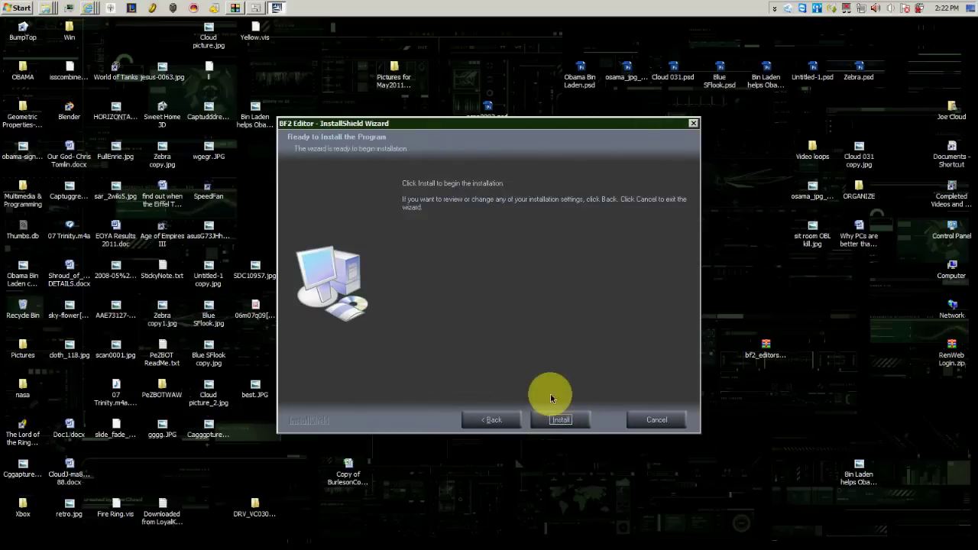
click(560, 420)
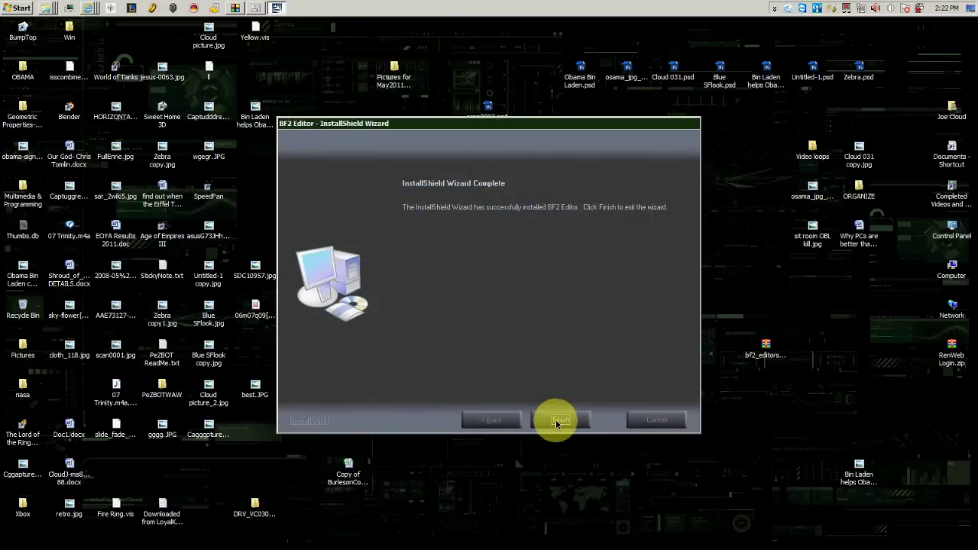
click(557, 420)
Step: Save the working Windows XP compatibility settings for the setup and close the troubleshooter
click(597, 399)
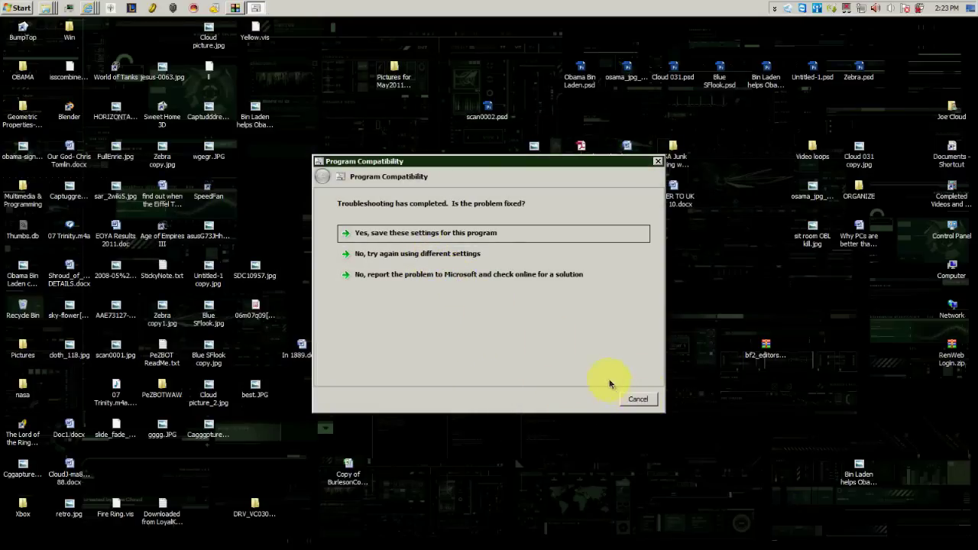
click(459, 237)
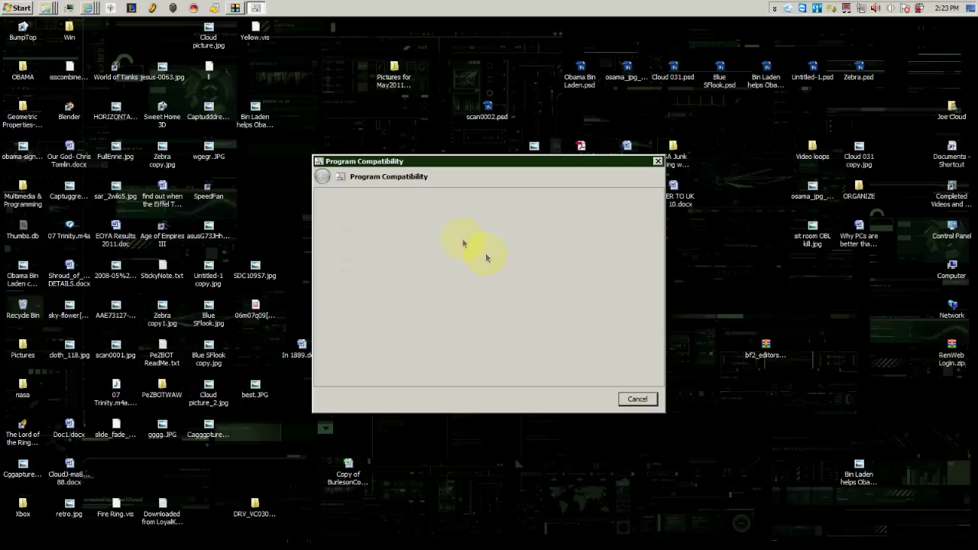
click(636, 400)
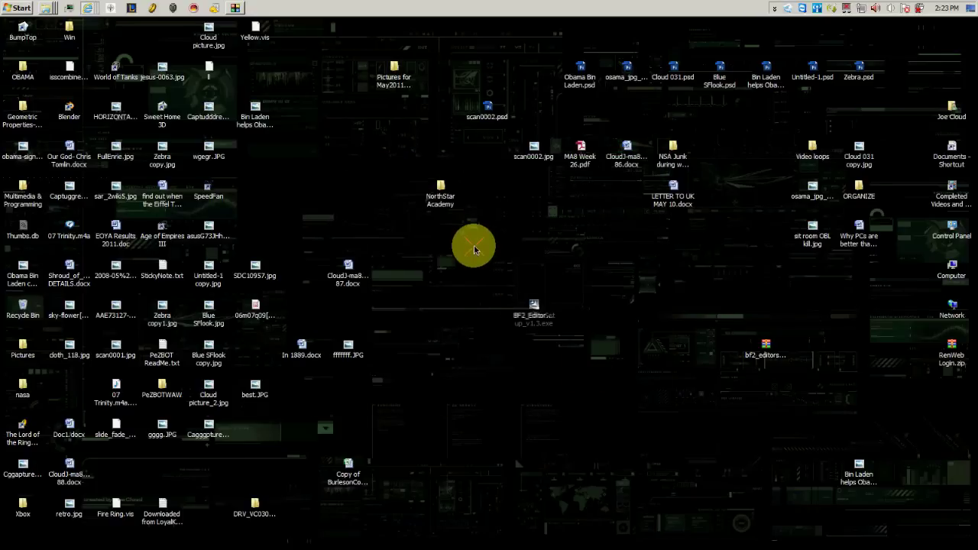
click(21, 12)
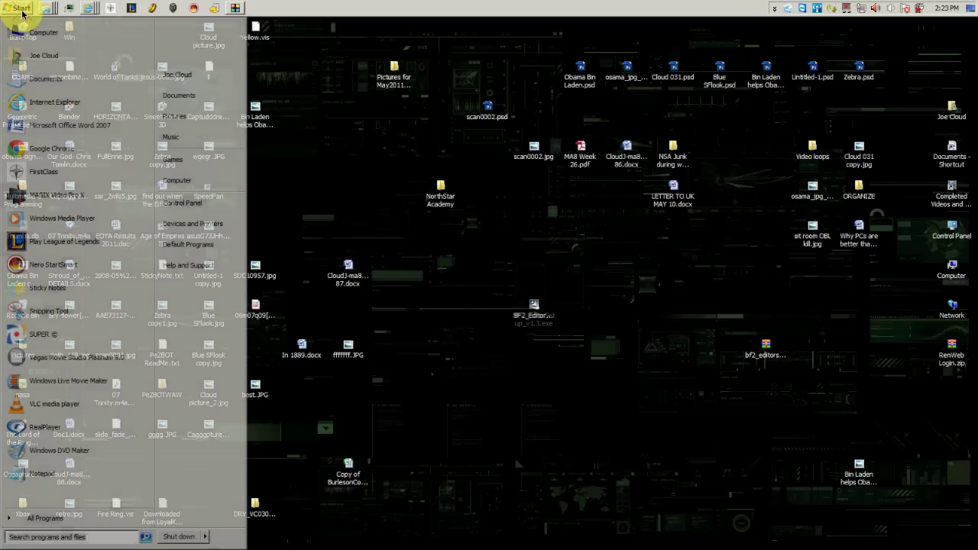
click(61, 518)
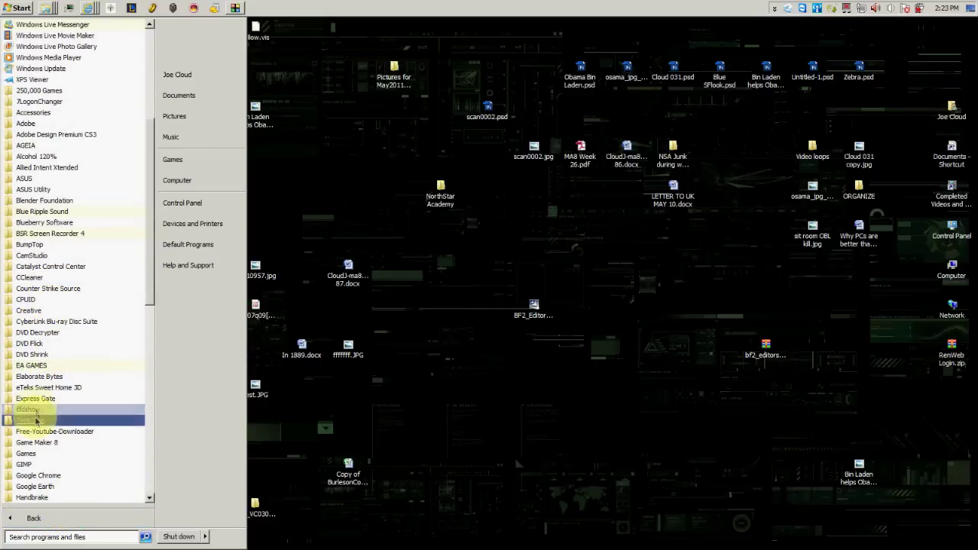
click(34, 366)
click(55, 377)
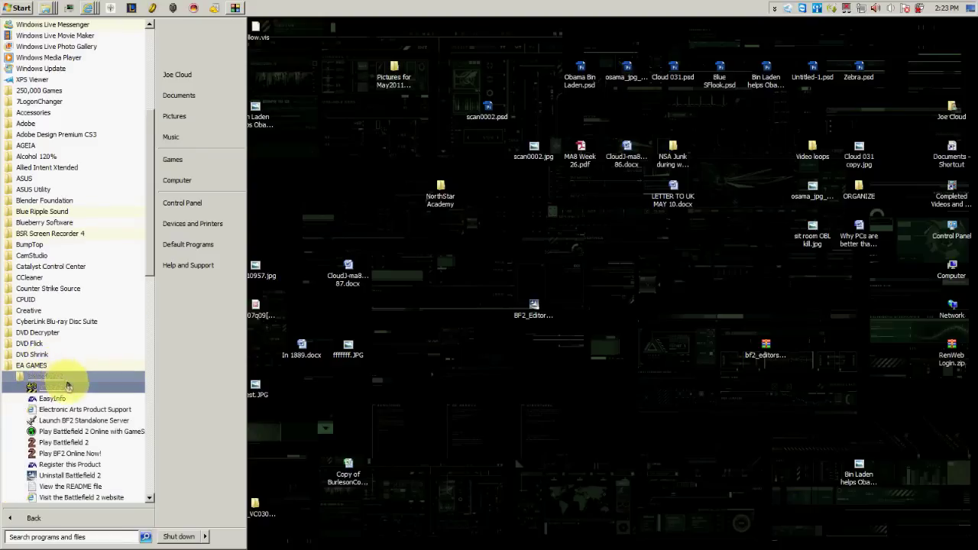
click(58, 388)
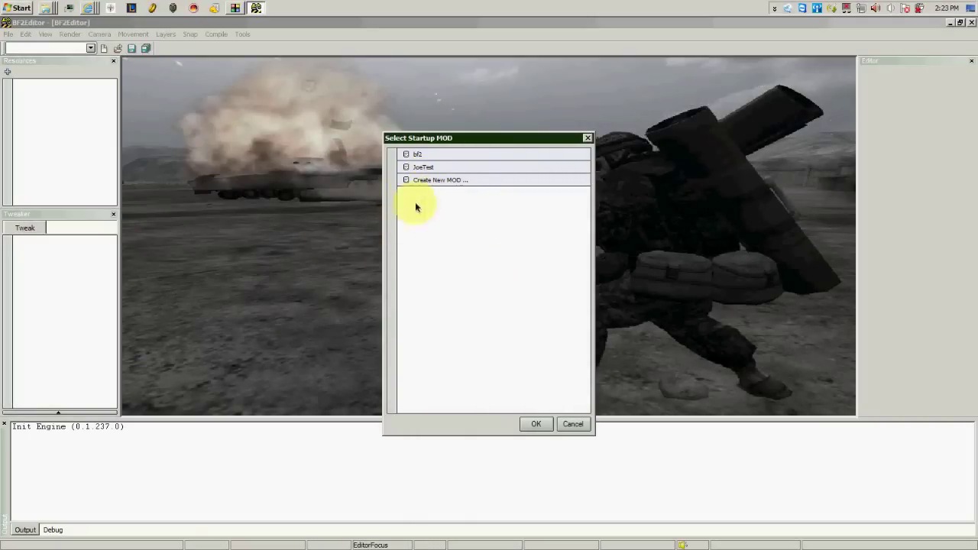
click(424, 167)
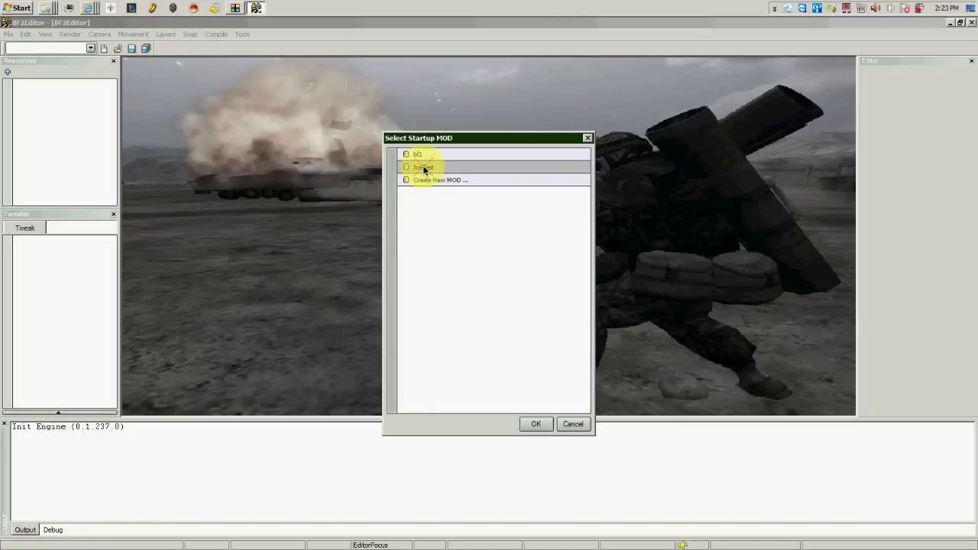
click(534, 427)
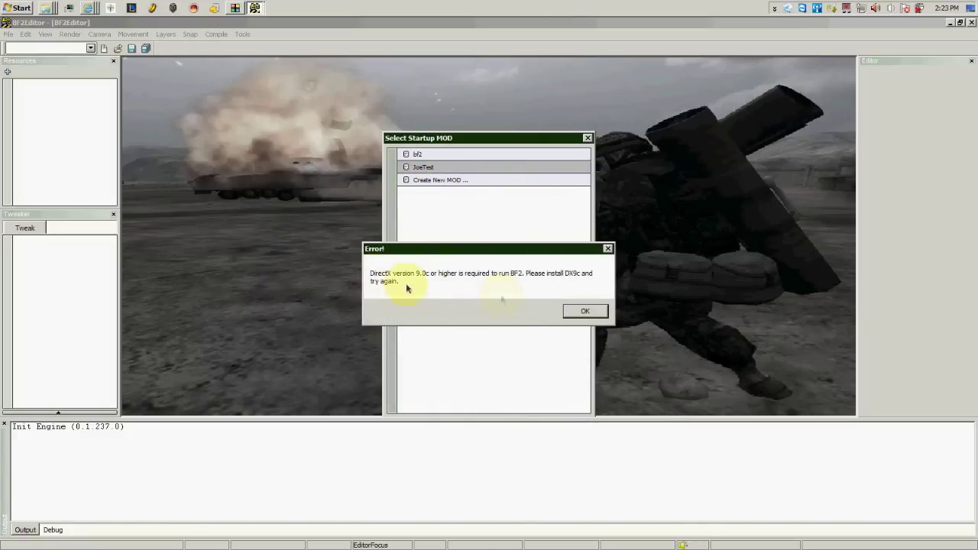
click(574, 314)
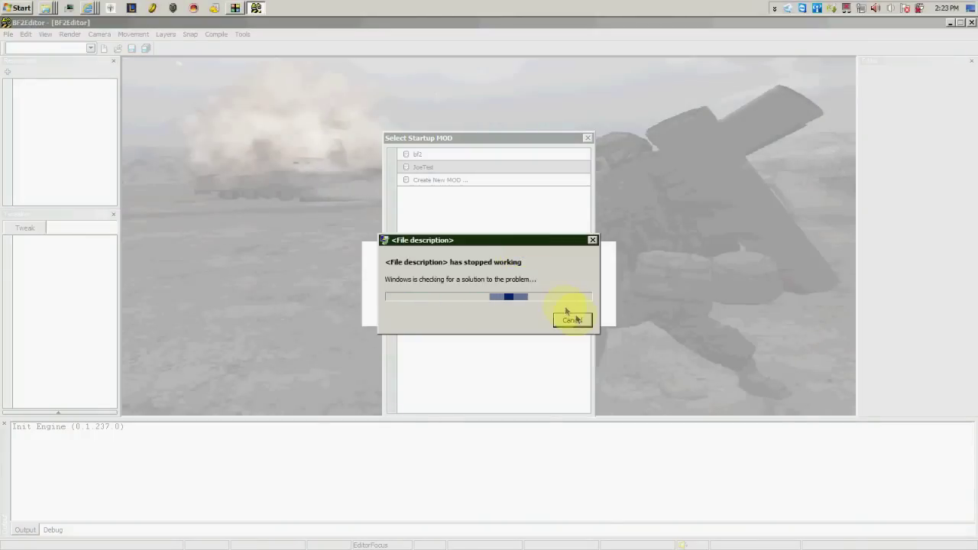
click(569, 318)
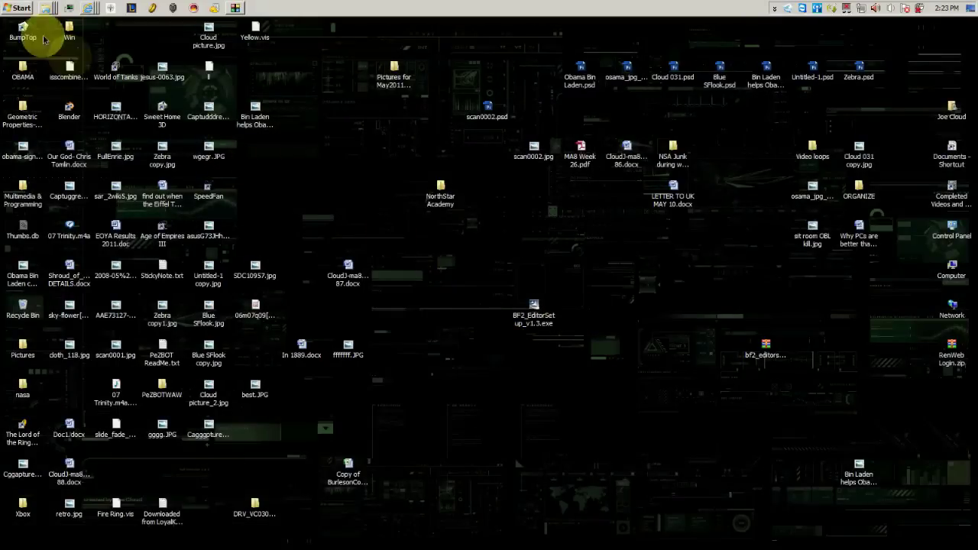
Step: Open the BF2 Editor shortcut's file location from EA GAMES > Battlefield 2 in the Start menu
click(17, 9)
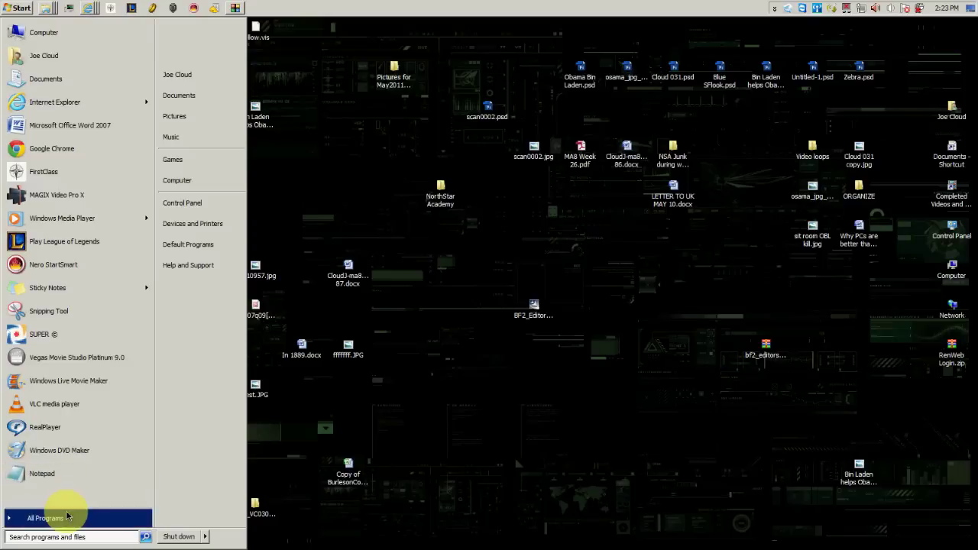
click(57, 516)
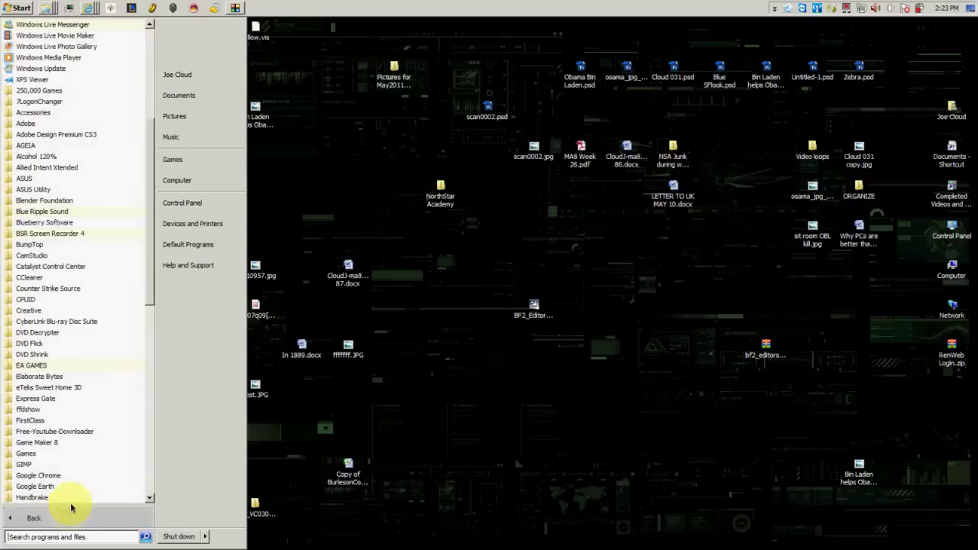
click(33, 365)
click(43, 378)
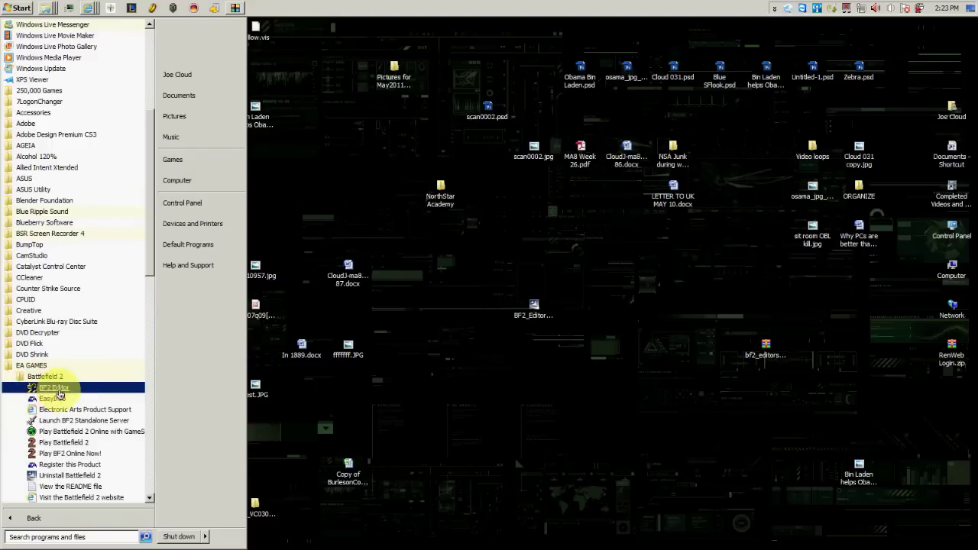
right_click(59, 391)
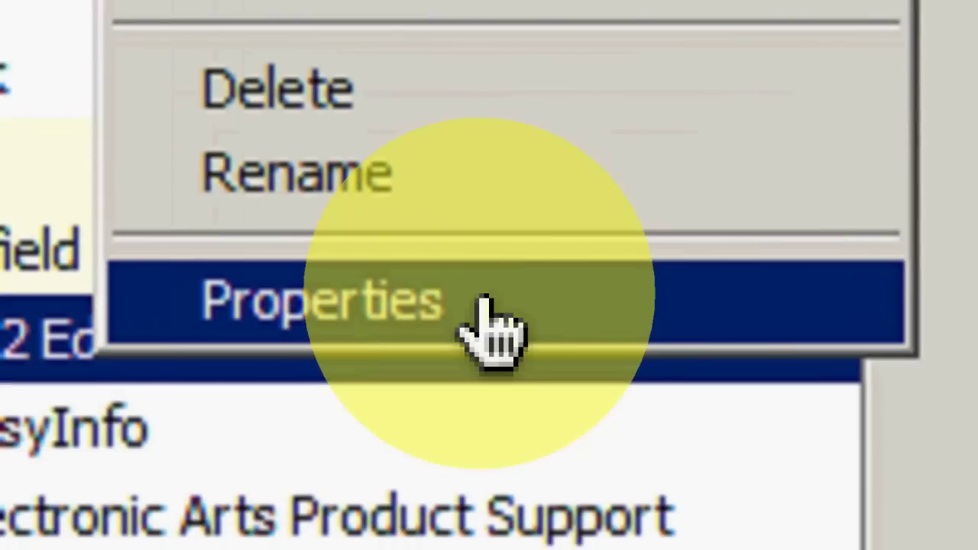
click(195, 268)
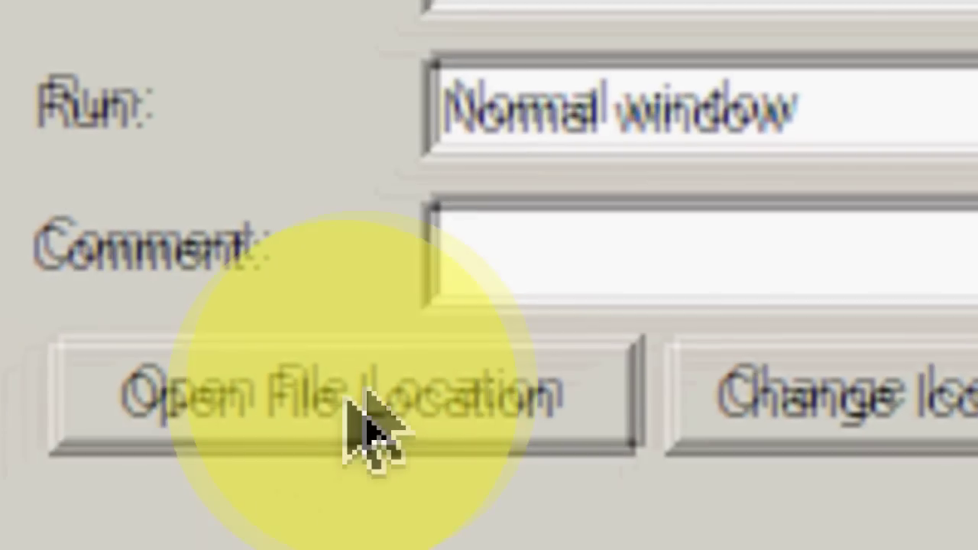
click(291, 449)
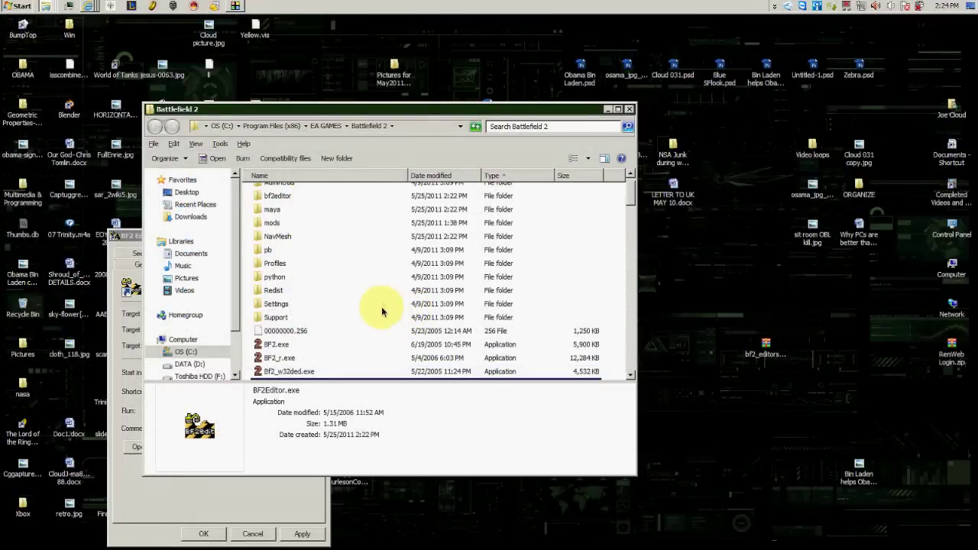
Step: Maximize the Battlefield 2 folder window and open BF2Editor.exe's Properties
click(333, 111)
double_click(332, 111)
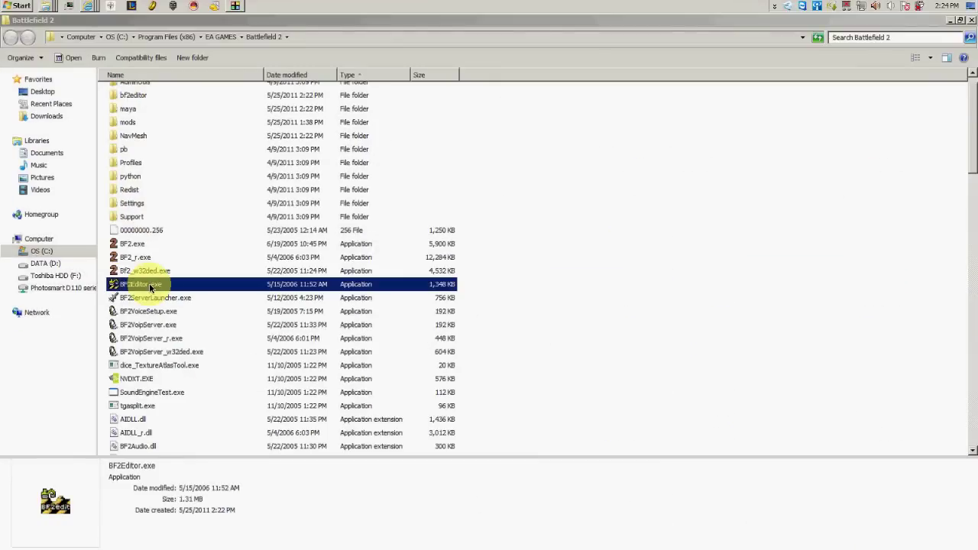
right_click(131, 283)
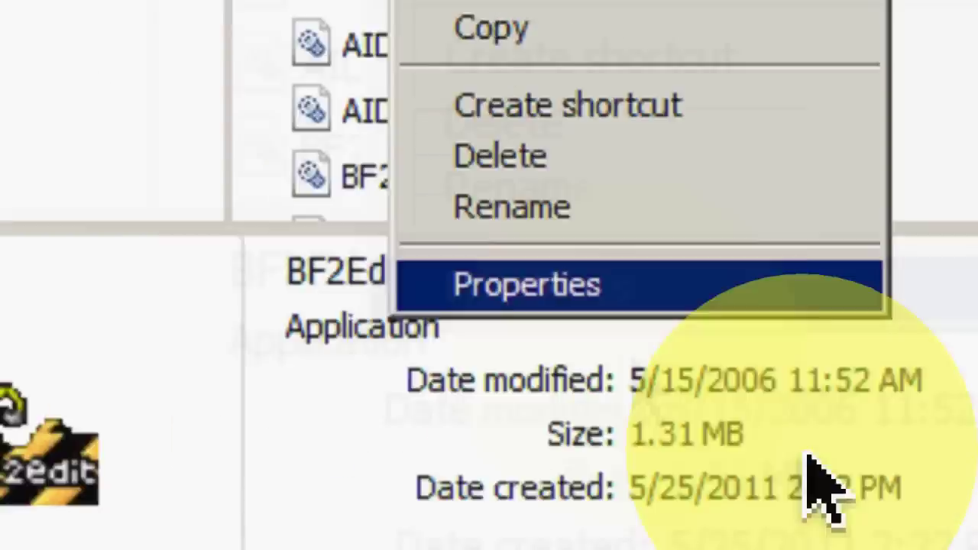
click(153, 468)
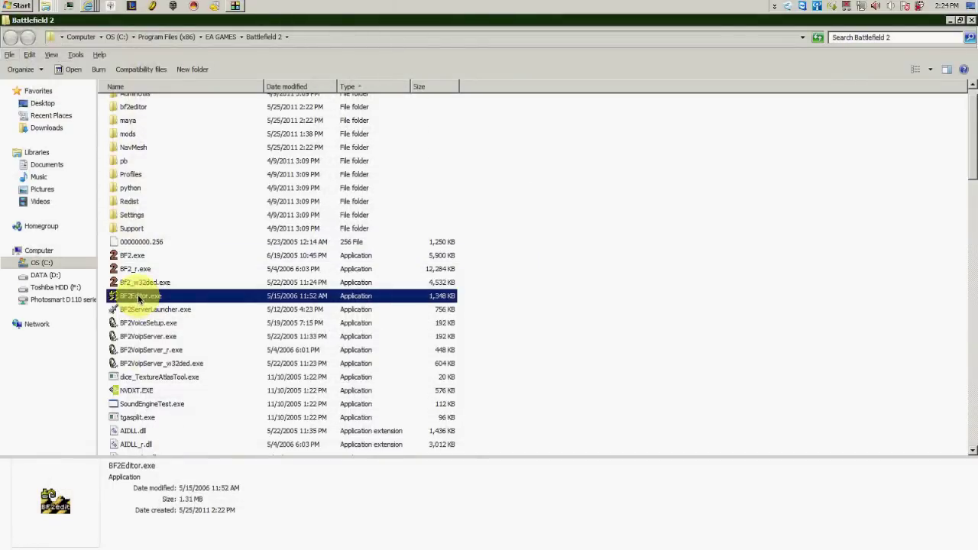
right_click(140, 299)
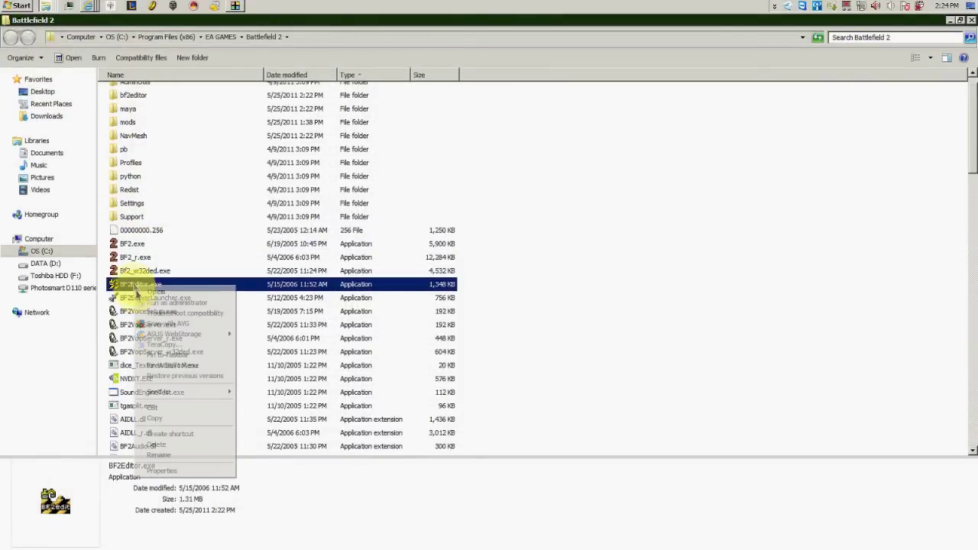
click(149, 468)
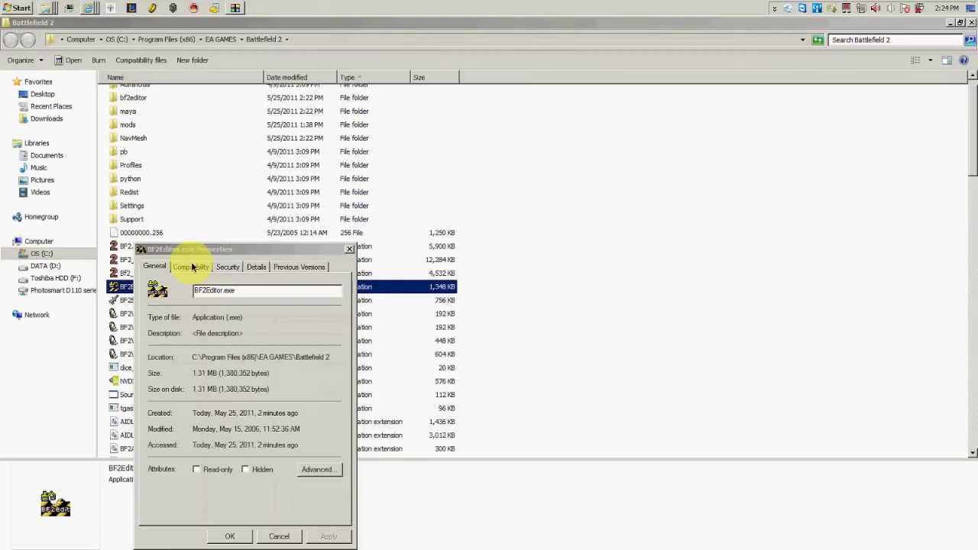
Step: Set BF2Editor.exe to run in Windows XP (Service Pack 3) compatibility mode
click(192, 266)
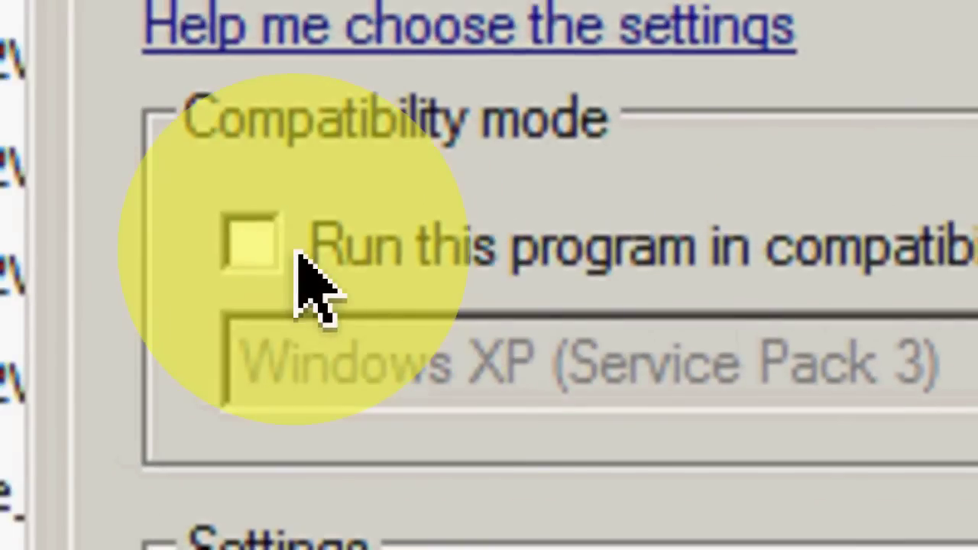
click(229, 221)
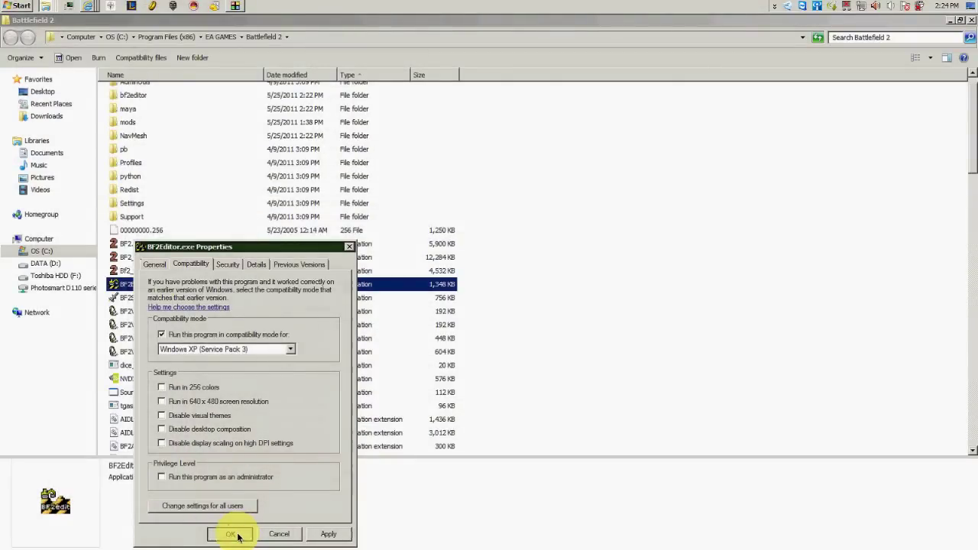
click(233, 534)
click(156, 286)
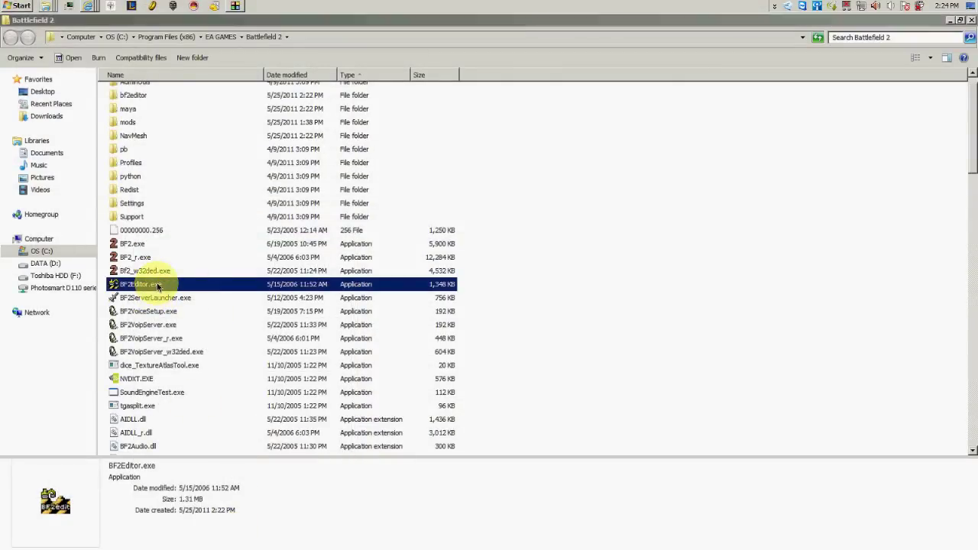
Step: Launch BF2Editor.exe and pick JoeTest as the startup mod
double_click(159, 286)
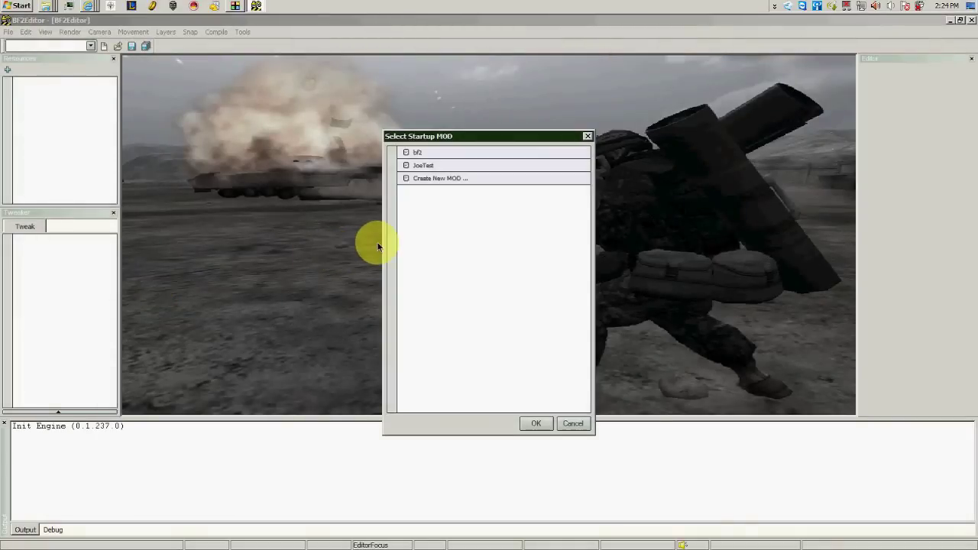
click(422, 165)
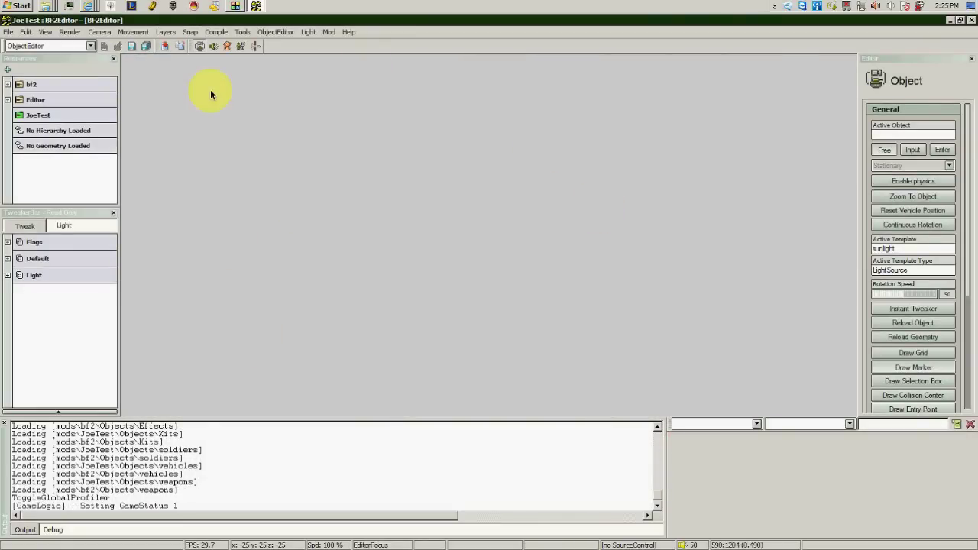
click(23, 115)
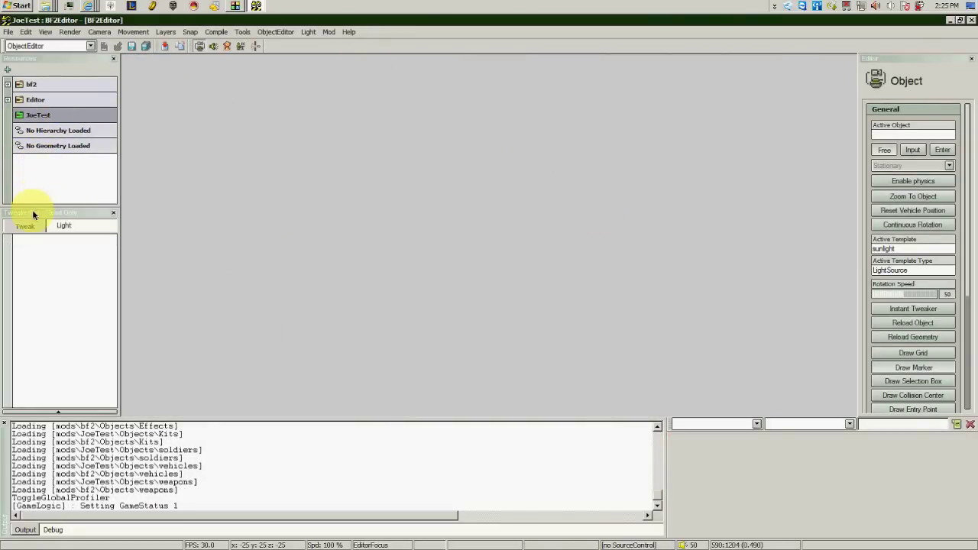
click(64, 149)
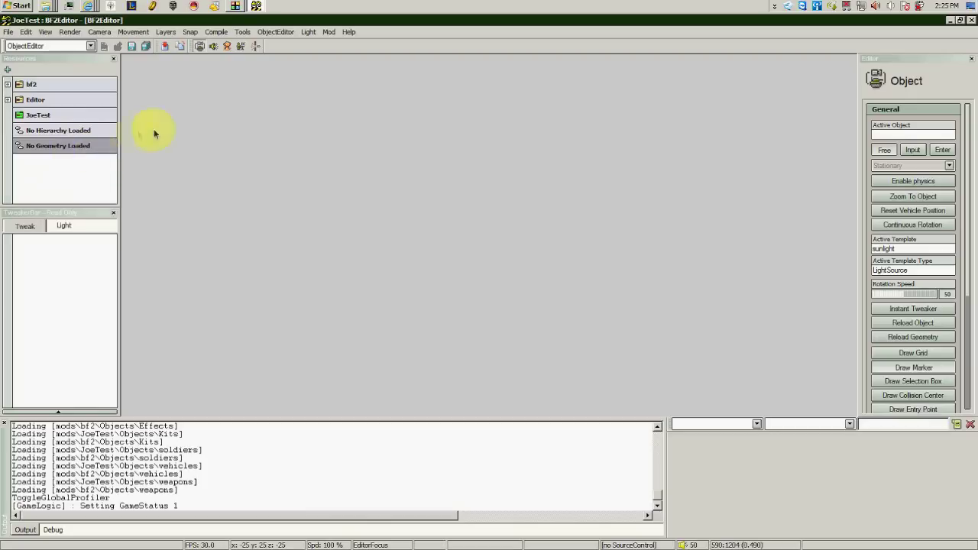
click(73, 131)
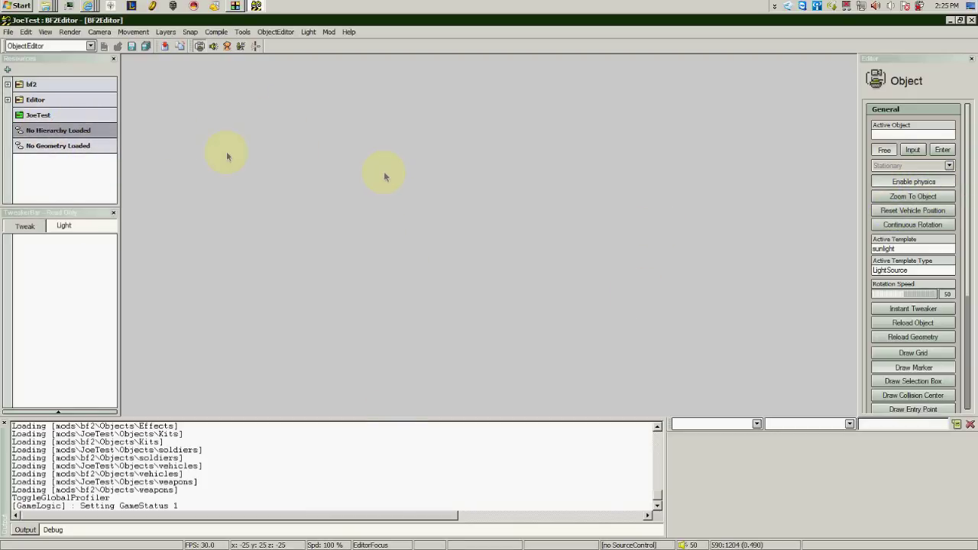
click(244, 32)
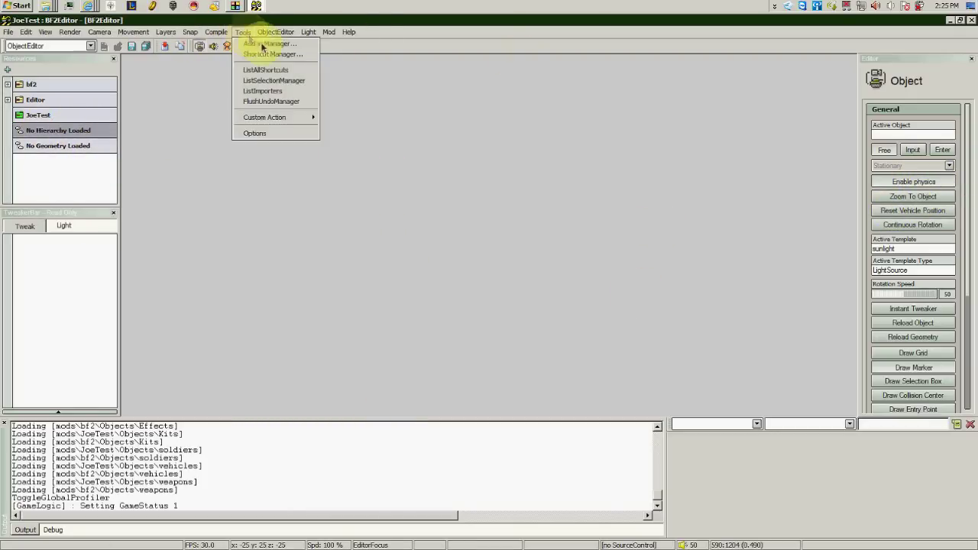
mouse_move(304, 41)
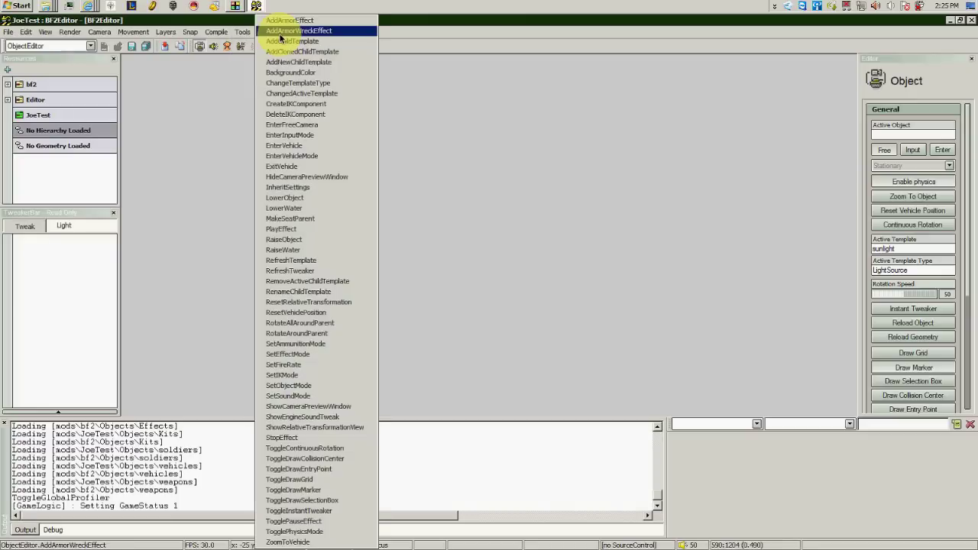
click(292, 156)
click(275, 32)
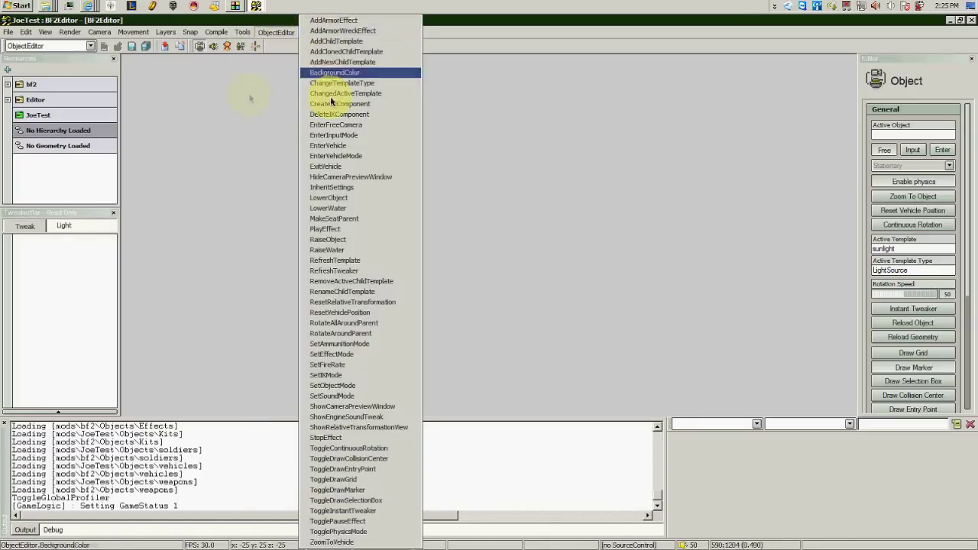
click(339, 114)
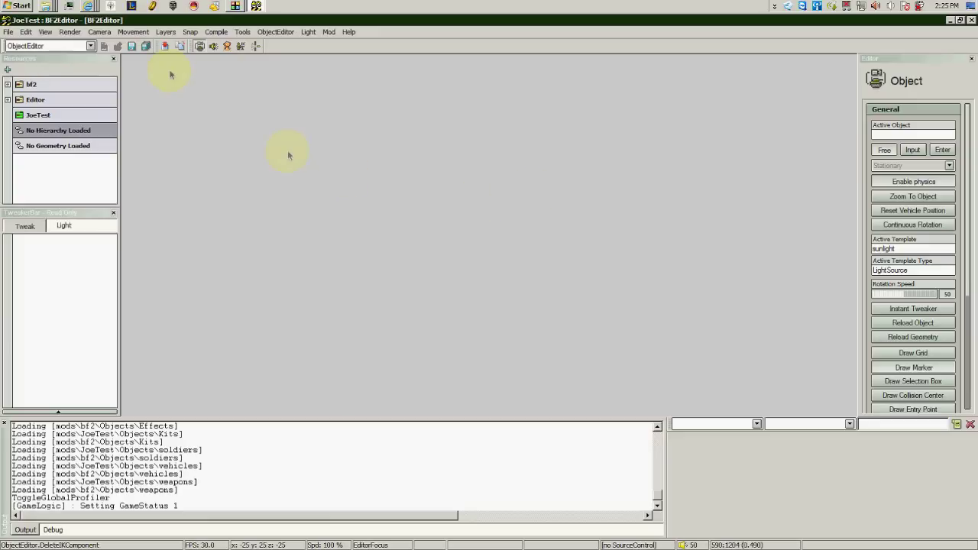